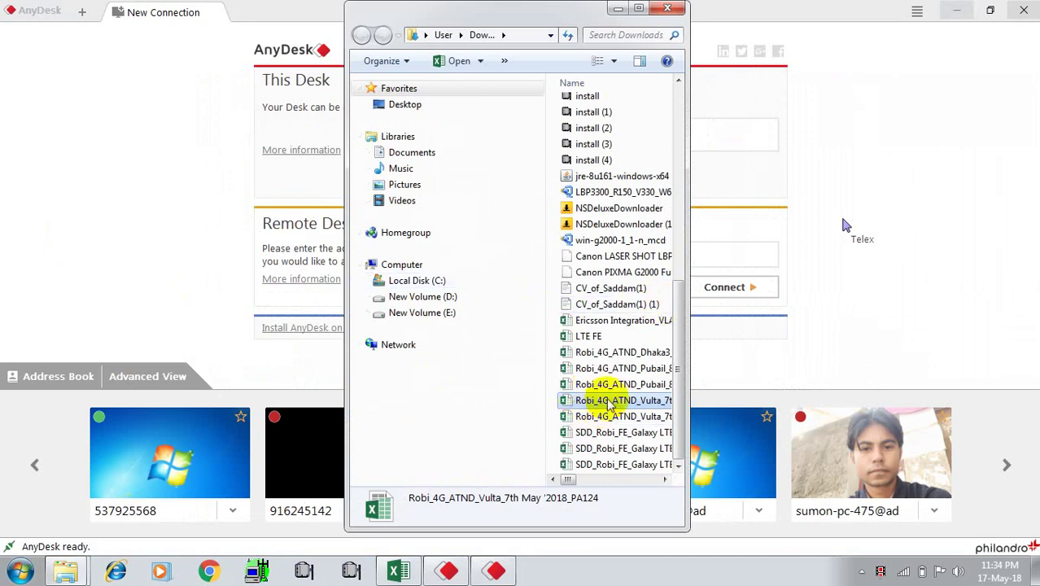
Step: Open the workbook "Robi_4G_ATND_Vulta_7th May '2018_PA124" from the Downloads folder, keeping the already open copy instead of reopening it
click(639, 8)
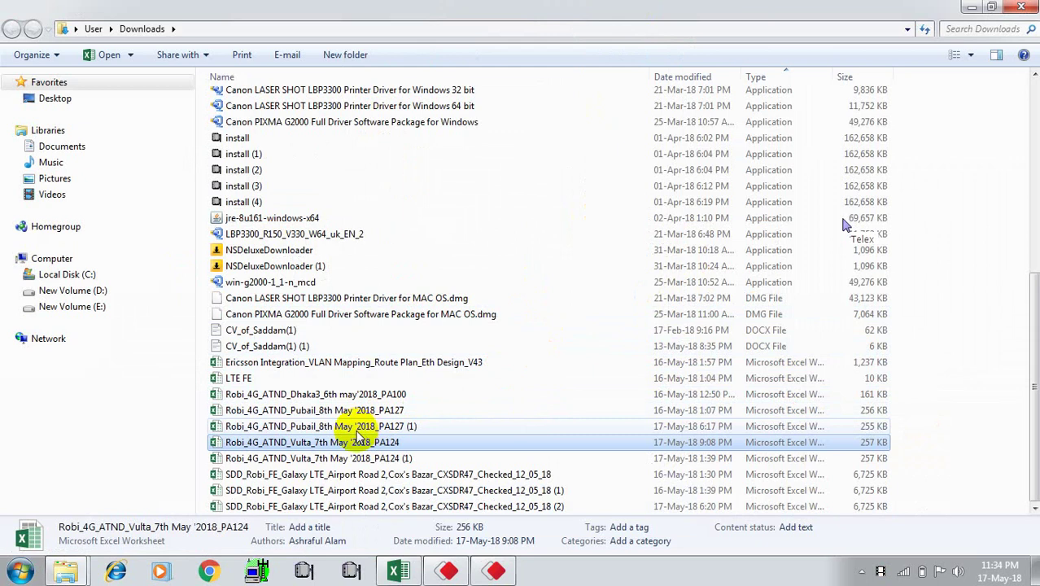
double_click(411, 446)
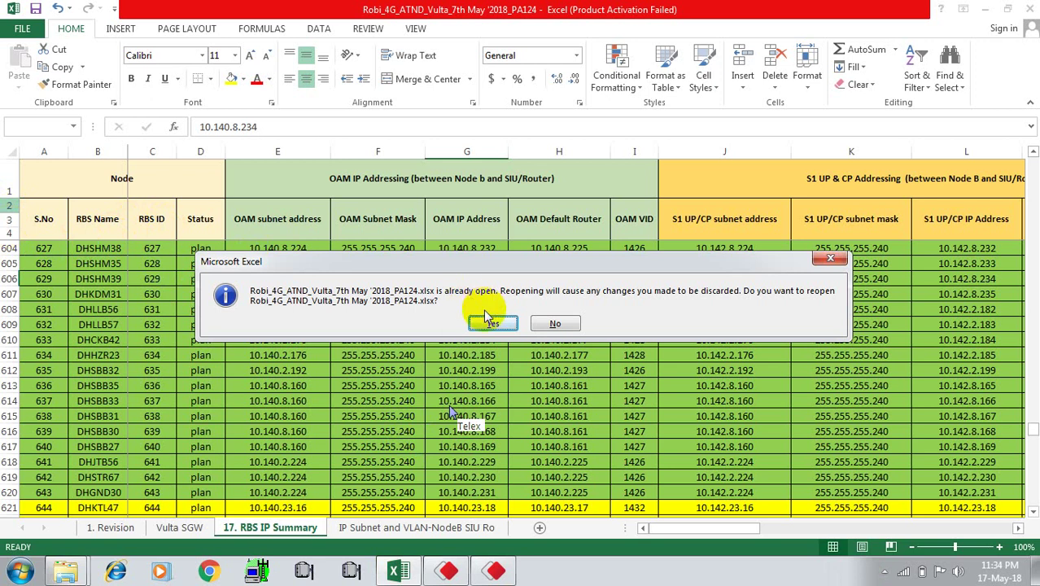
click(550, 323)
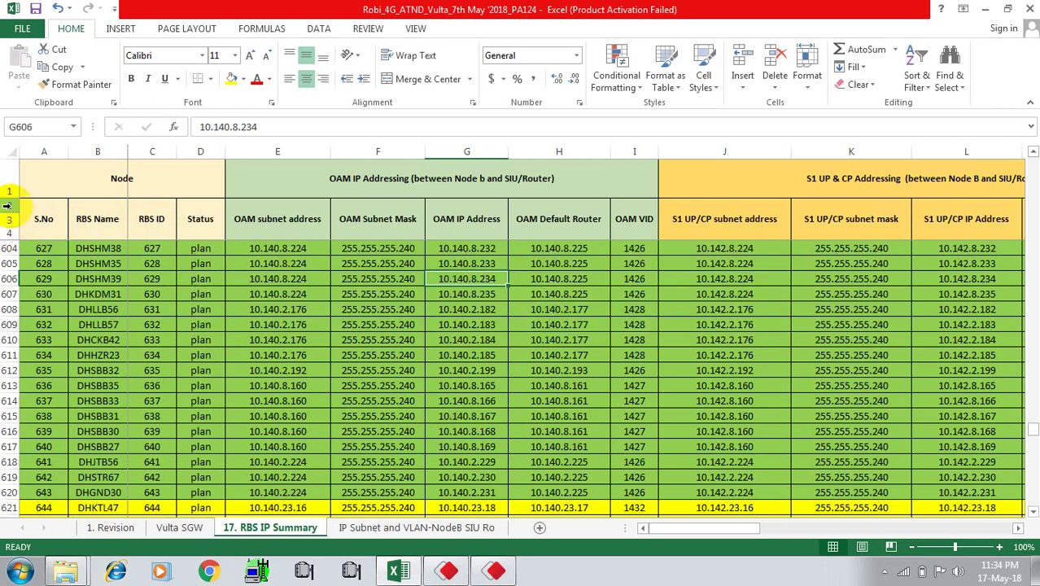
Step: Turn on filtering for header rows 2 to 4 of the 17. RBS IP Summary sheet
drag(7, 205, 9, 237)
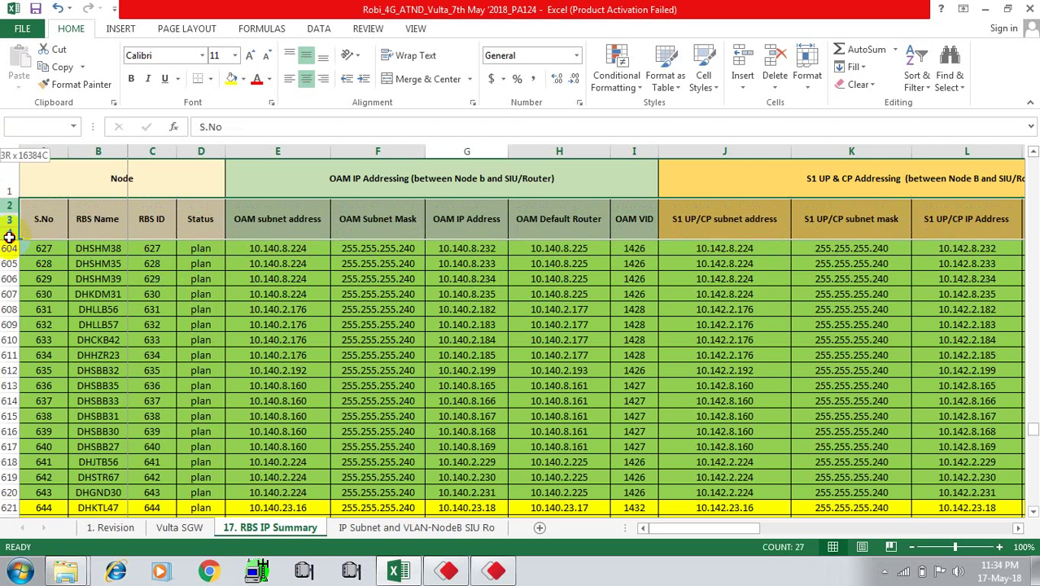
drag(9, 237, 9, 237)
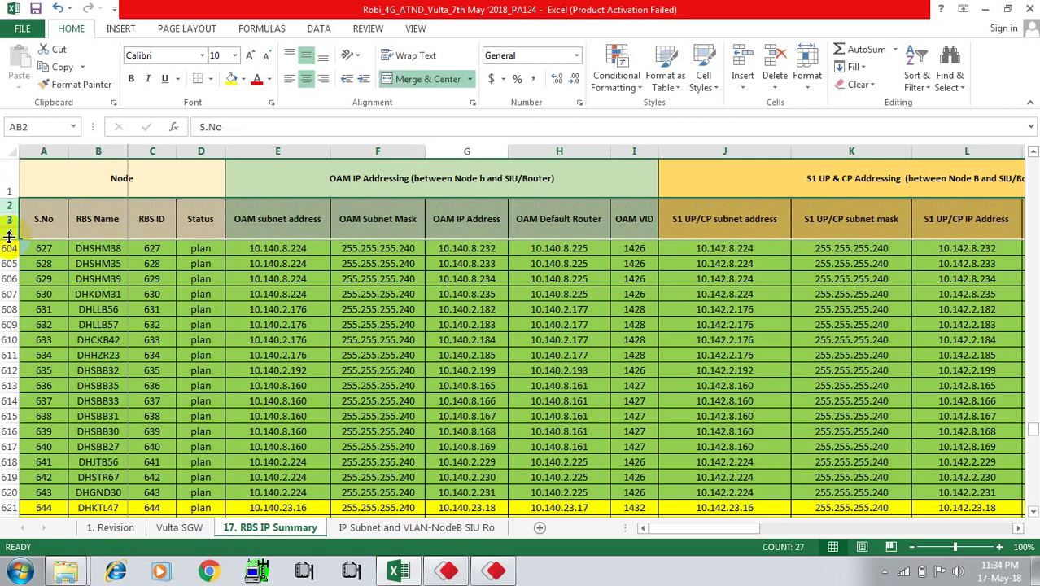
click(917, 78)
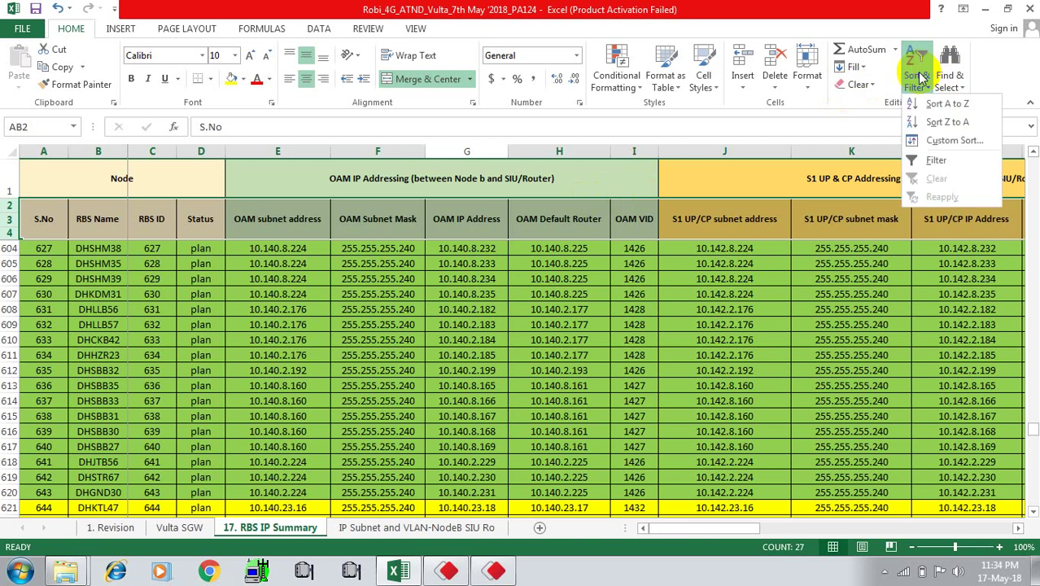
click(934, 160)
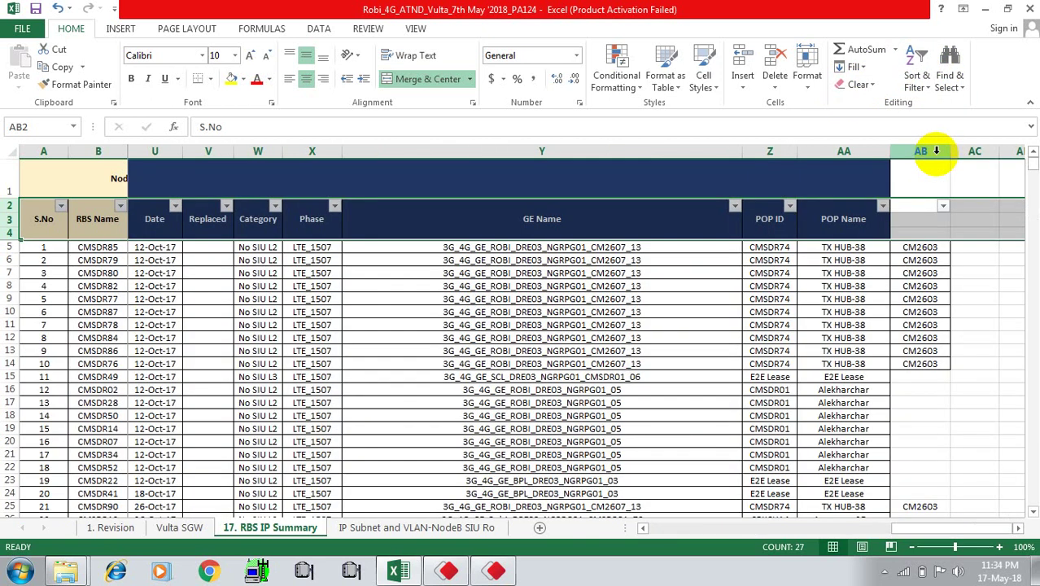
Step: Filter the RBS Name column to show only the site dhsbb35
click(123, 209)
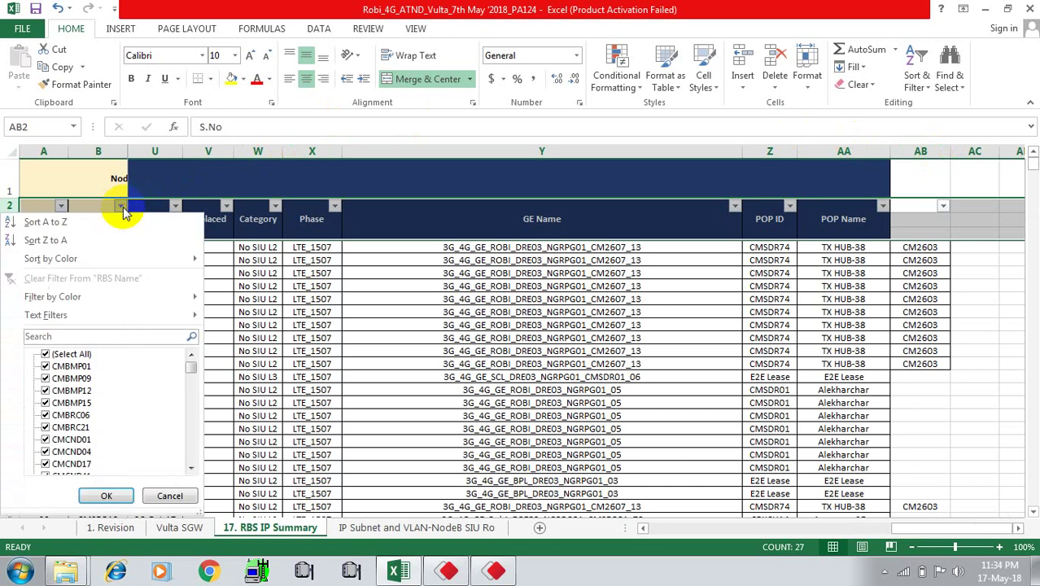
click(109, 335)
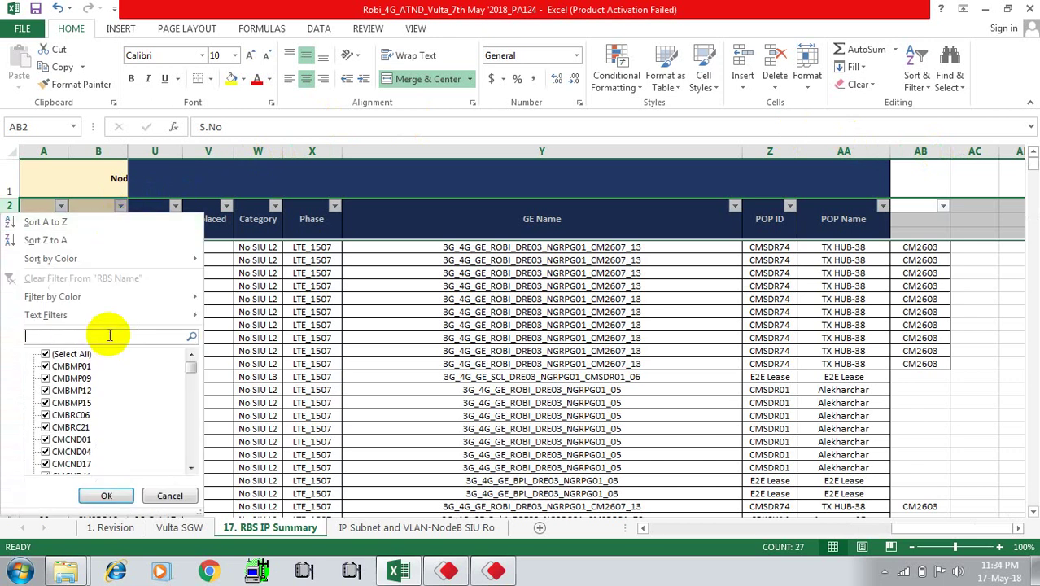
text(dhsbb35)
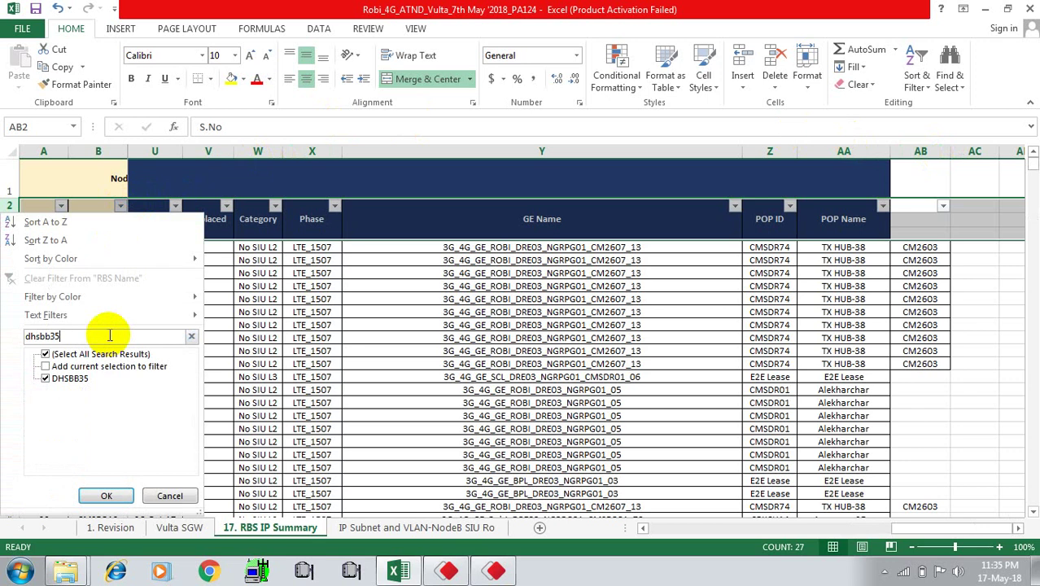
click(114, 494)
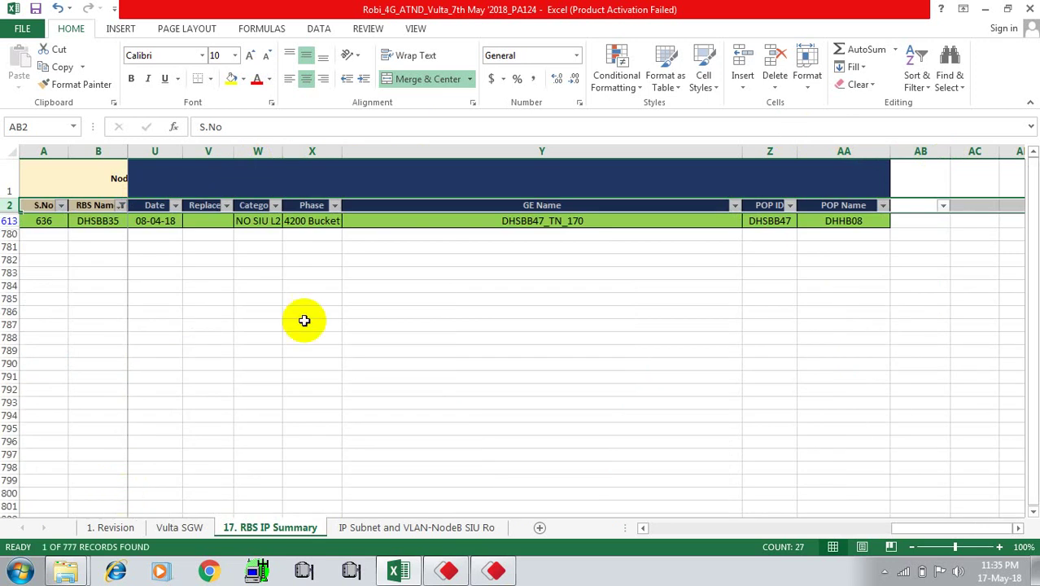
Step: Look through the columns of the filtered DHSBB35 row, from GE Name to beyond POP Name and back to S.No
click(439, 222)
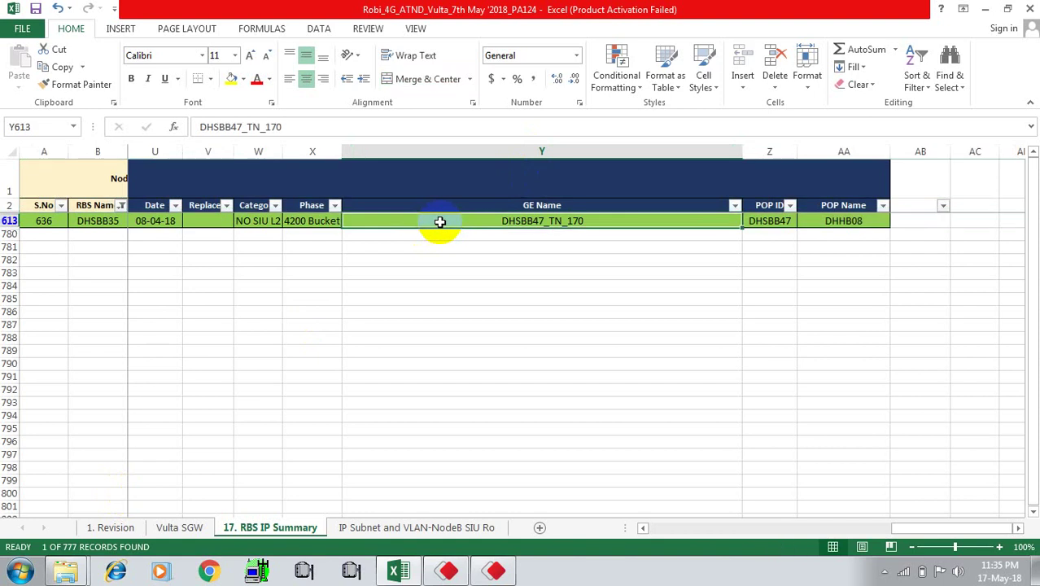
key(Right)
key(Right)
key(Right)
key(Right)
key(Right)
key(Right)
key(Right)
key(Right)
key(Right)
key(Right)
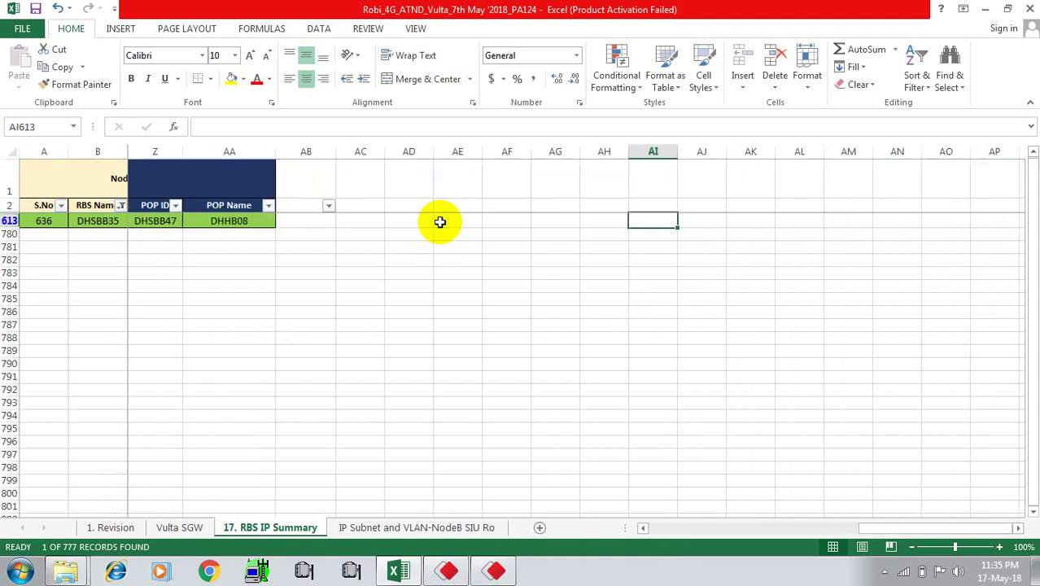
key(Left)
key(Left)
key(Left)
key(Left)
key(Left)
key(Left)
key(Left)
key(Left)
key(Left)
key(Left)
key(Left)
key(Left)
key(Left)
key(Left)
key(Left)
key(Left)
key(Left)
key(Left)
key(Left)
key(Left)
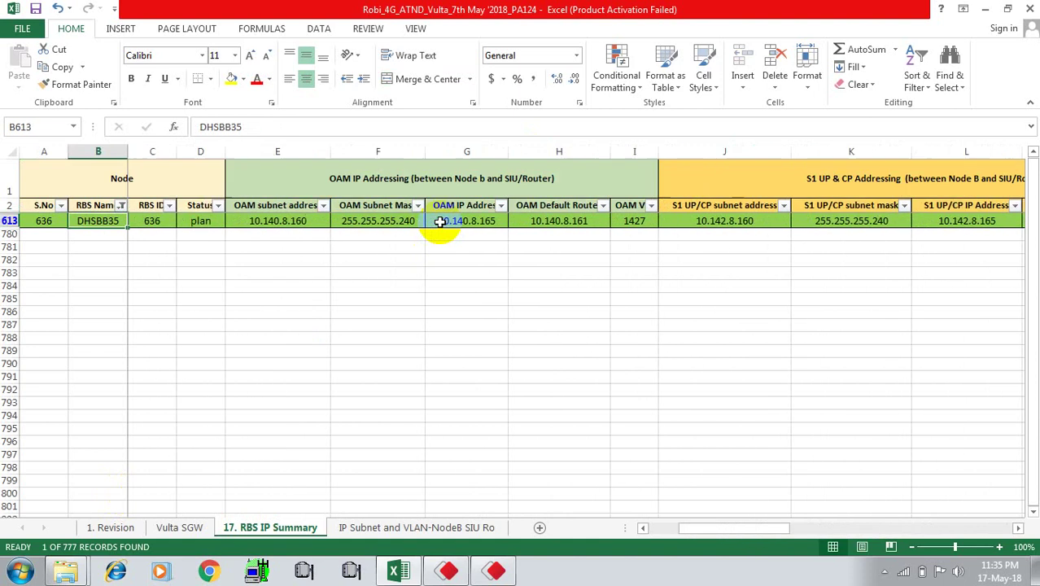
key(Left)
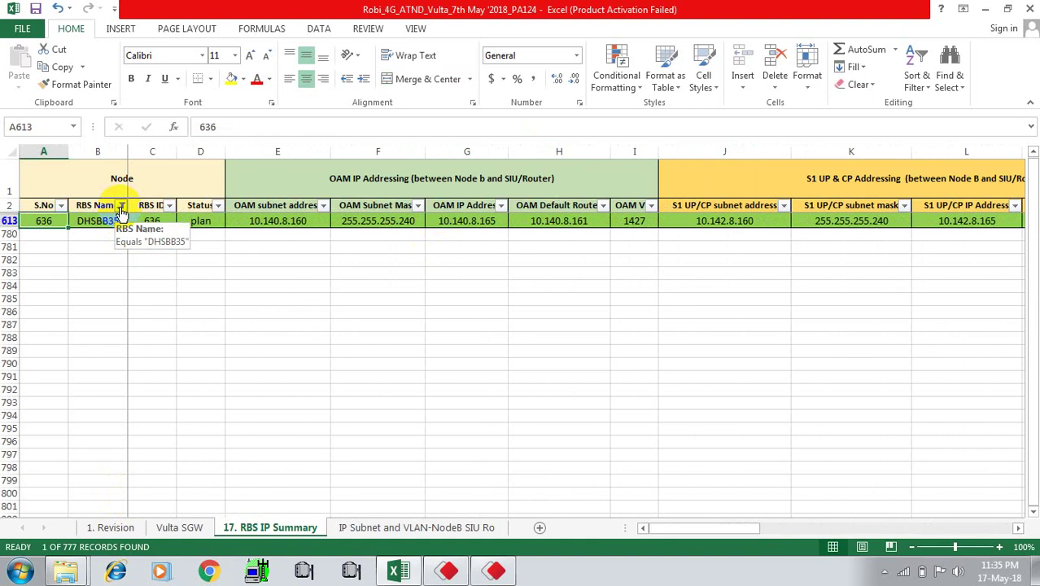
Step: Add the site dhsbb33 to the current RBS Name filter, keeping the existing selection
click(120, 207)
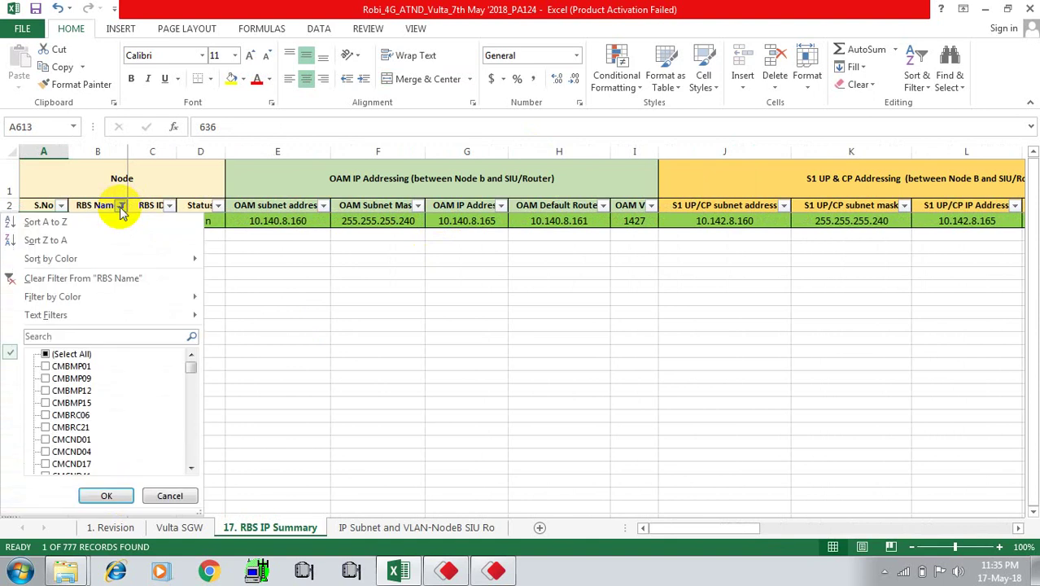
click(122, 336)
text(d)
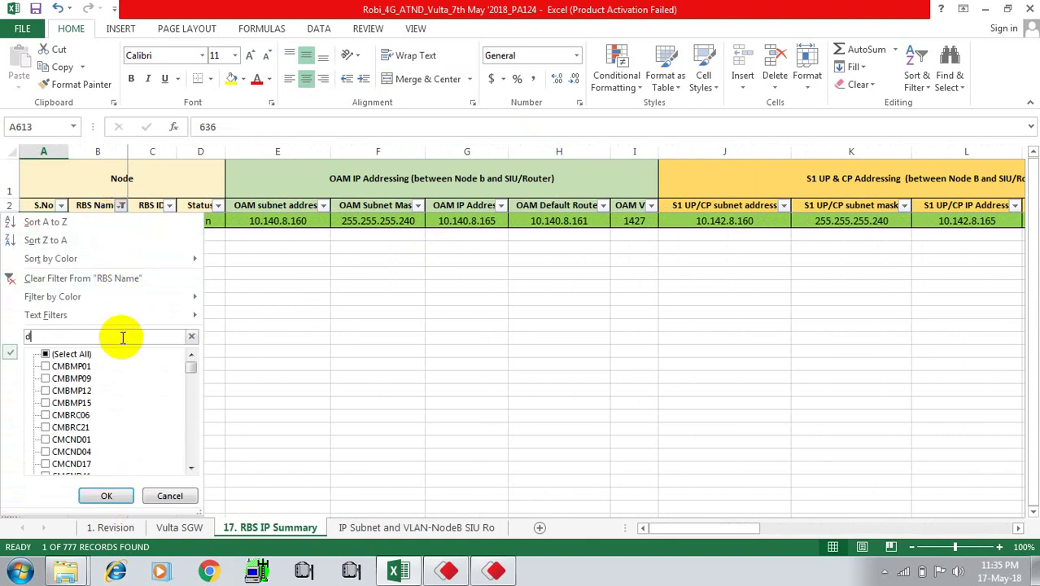
text(hsbb33)
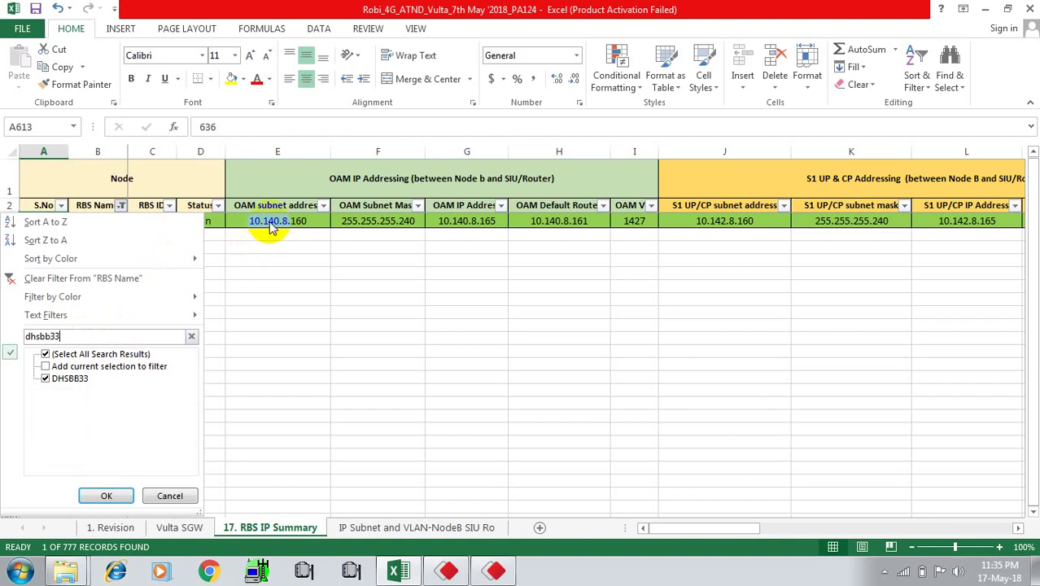
click(102, 367)
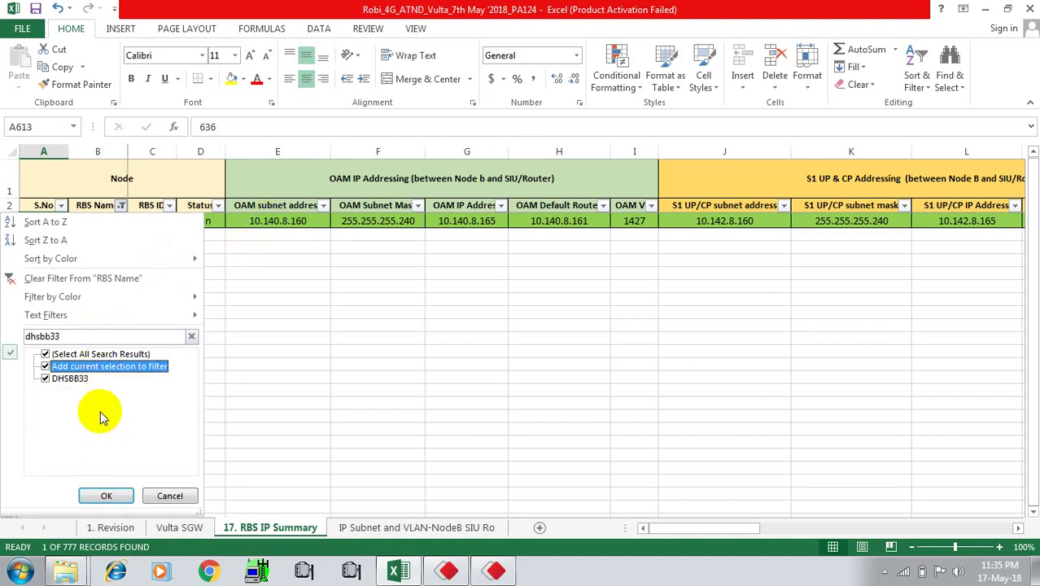
click(108, 493)
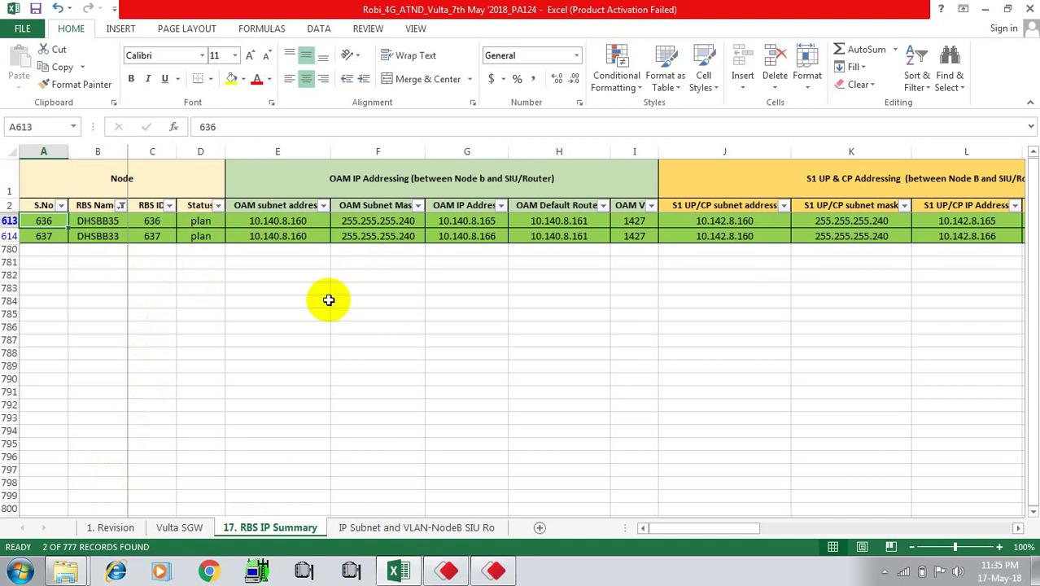
Step: Examine the OAM, S1 and X2 addressing columns of the two filtered sites, from RBS ID through to Interface Type
drag(158, 222, 163, 238)
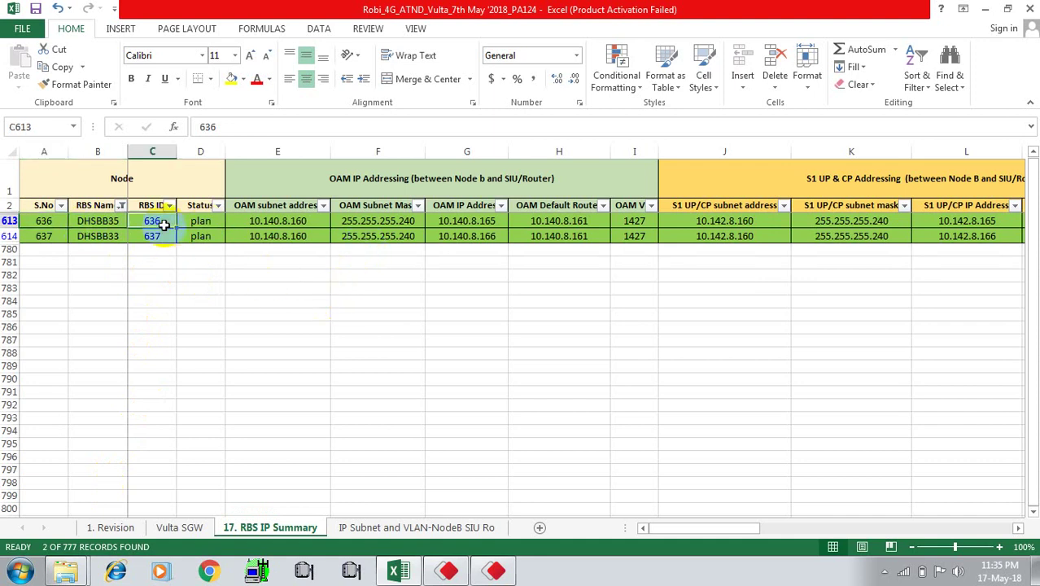
key(Right)
key(Right)
key(Right)
key(Right)
key(Right)
key(Right)
key(Right)
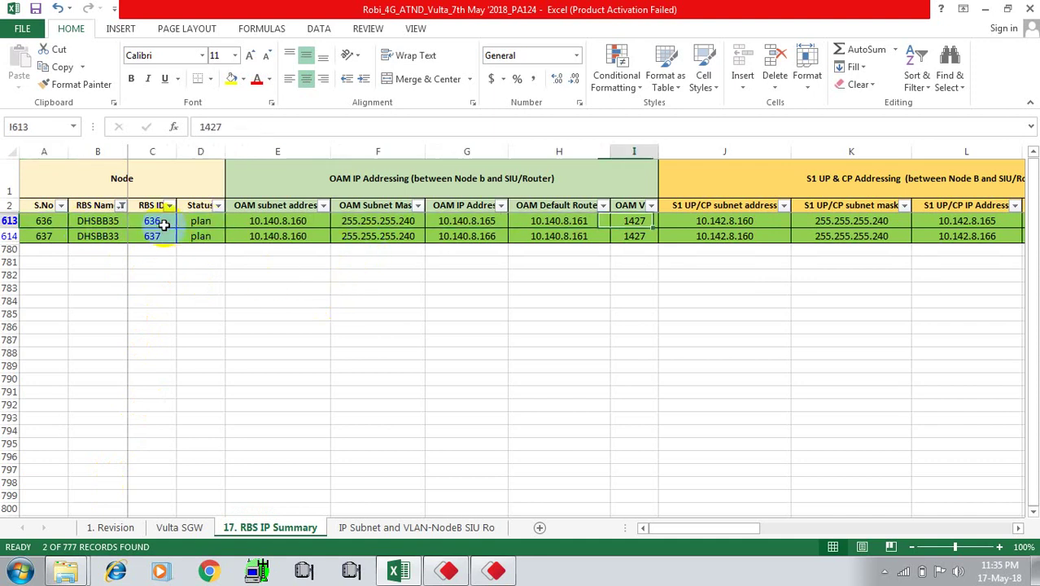
key(Right)
key(Right)
key(Right)
key(Right)
key(Right)
key(Right)
key(Right)
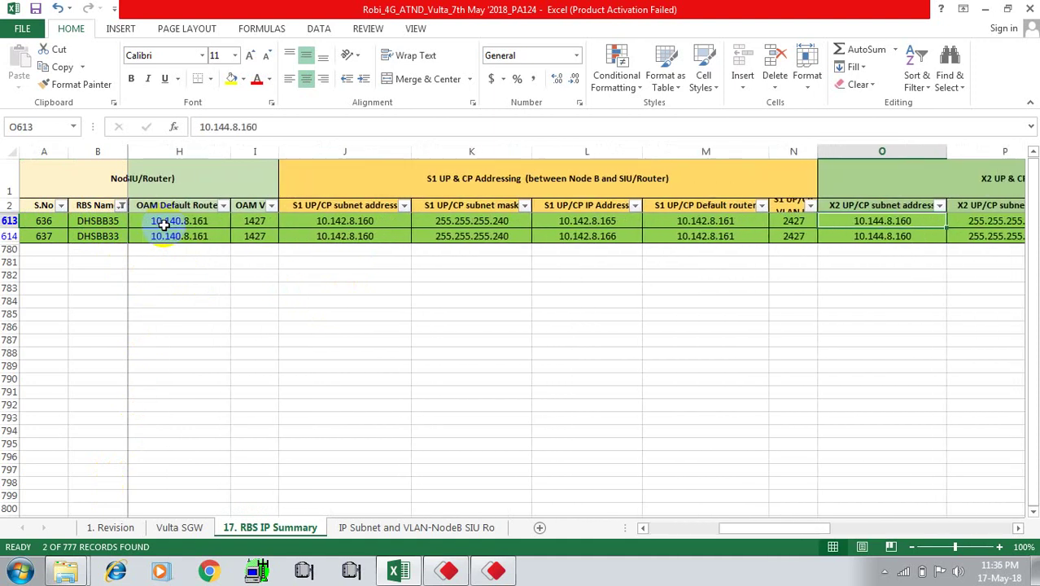
key(Right)
key(Right)
key(Right)
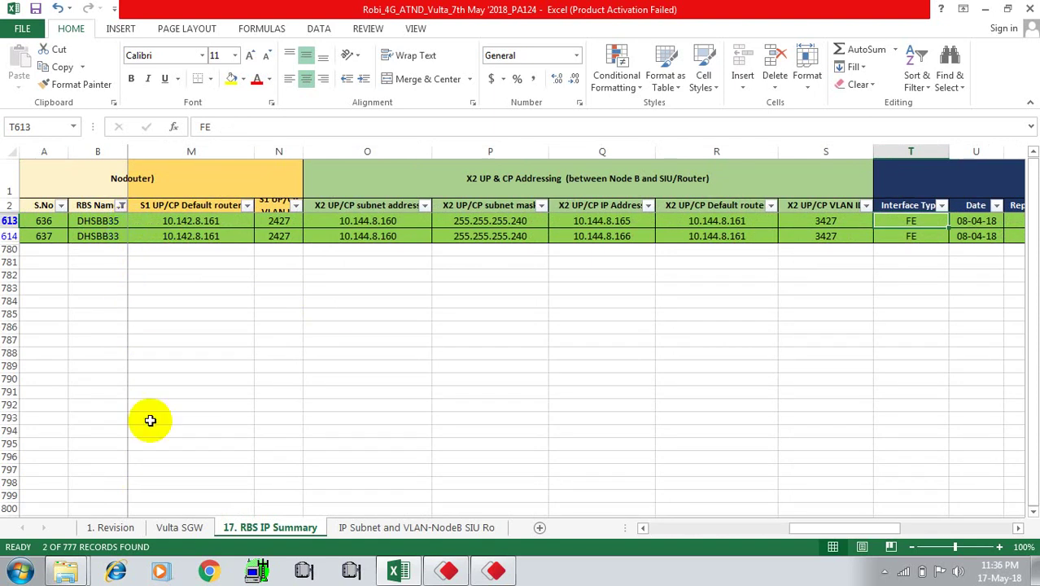
Step: Check the Vulta SGW sheet and remove the filter from the 17. RBS IP Summary sheet
click(185, 528)
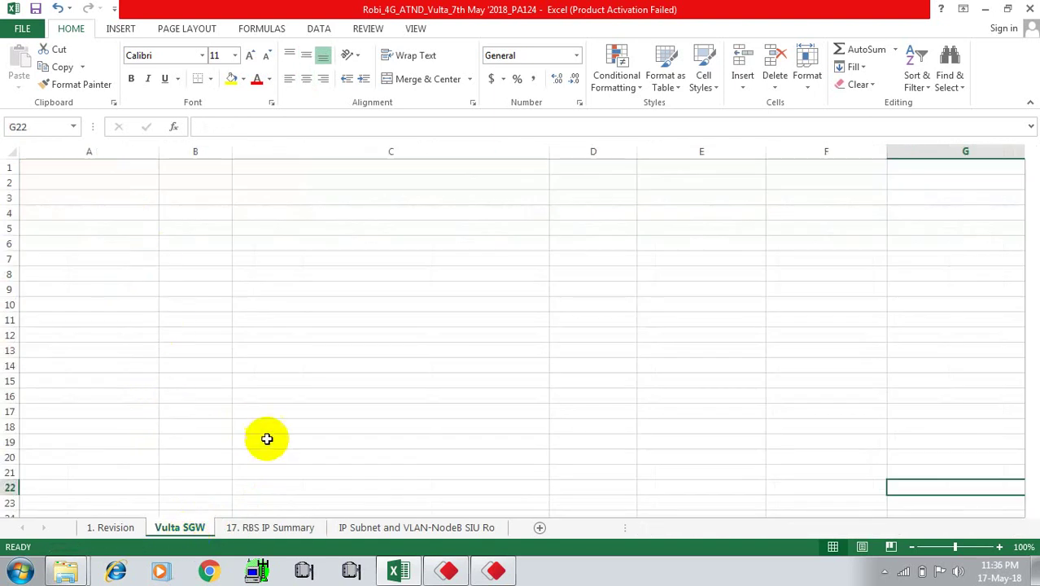
click(262, 527)
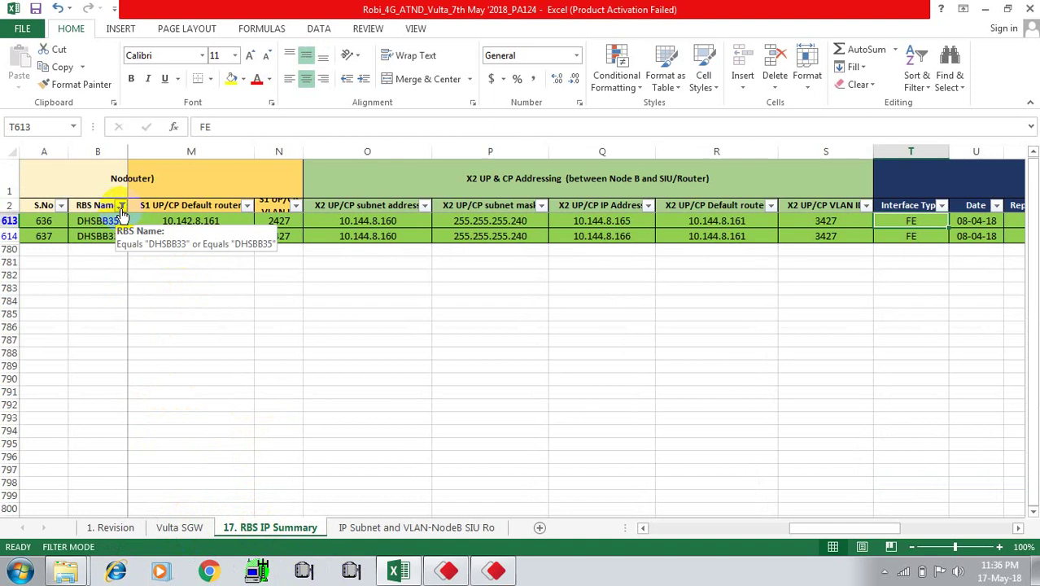
click(917, 63)
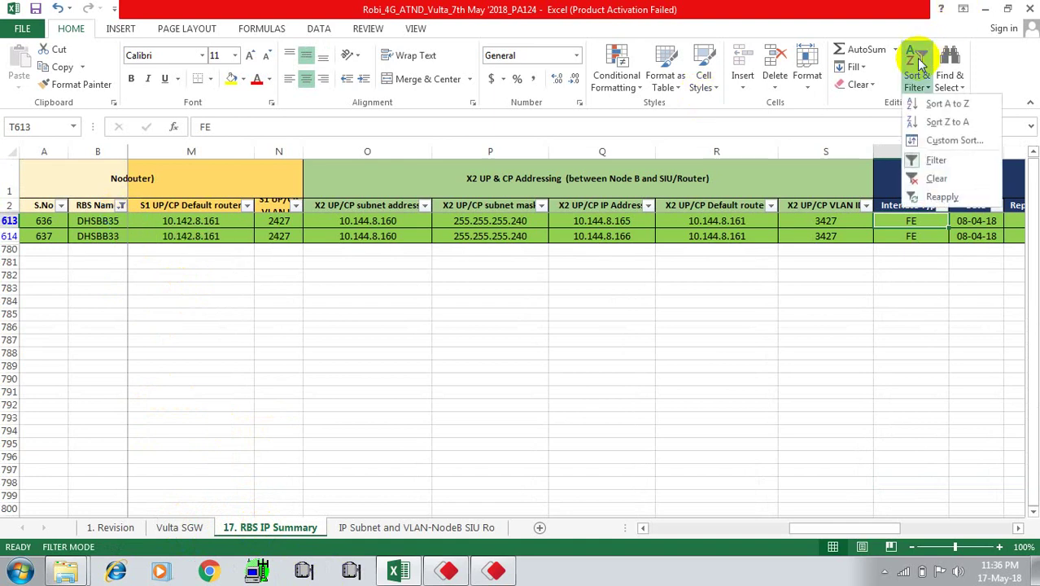
click(928, 158)
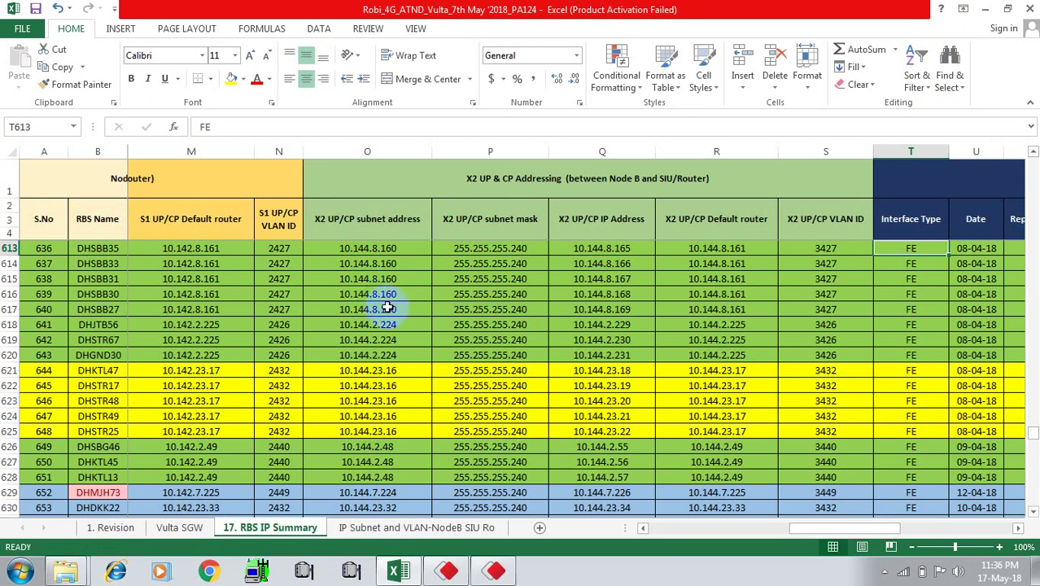
Step: From the IP Subnet and VLAN-NodeB SIU Ro sheet, search the whole workbook for dhsbb35 and locate its RBS Name cell
click(473, 528)
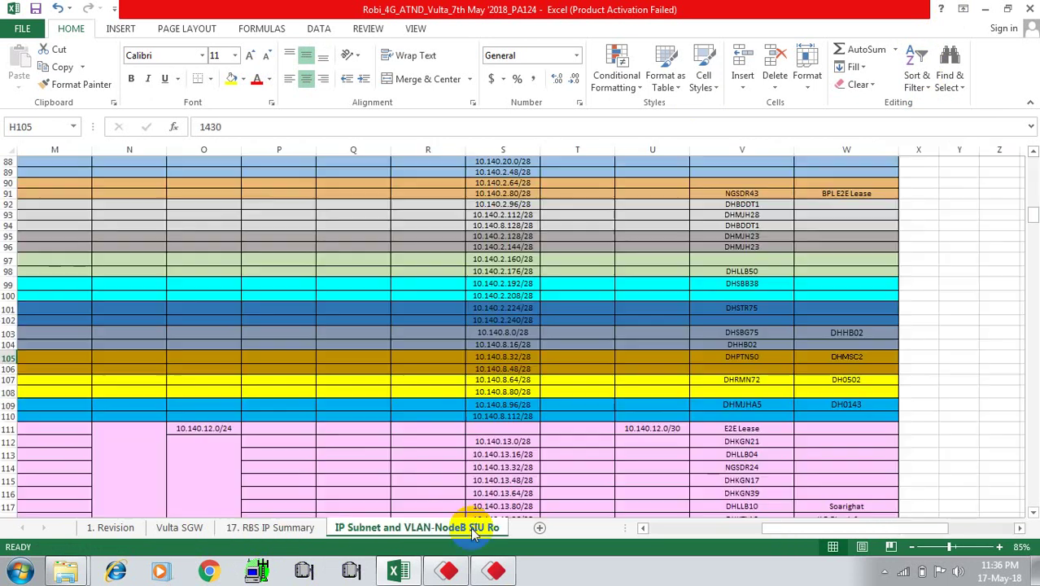
click(511, 394)
key(ctrl+f)
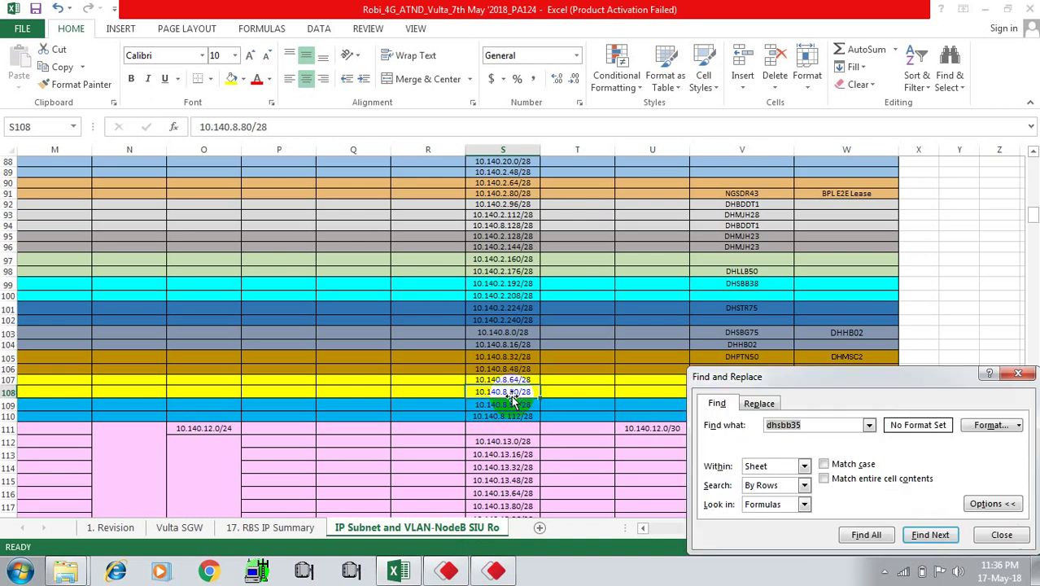
click(896, 407)
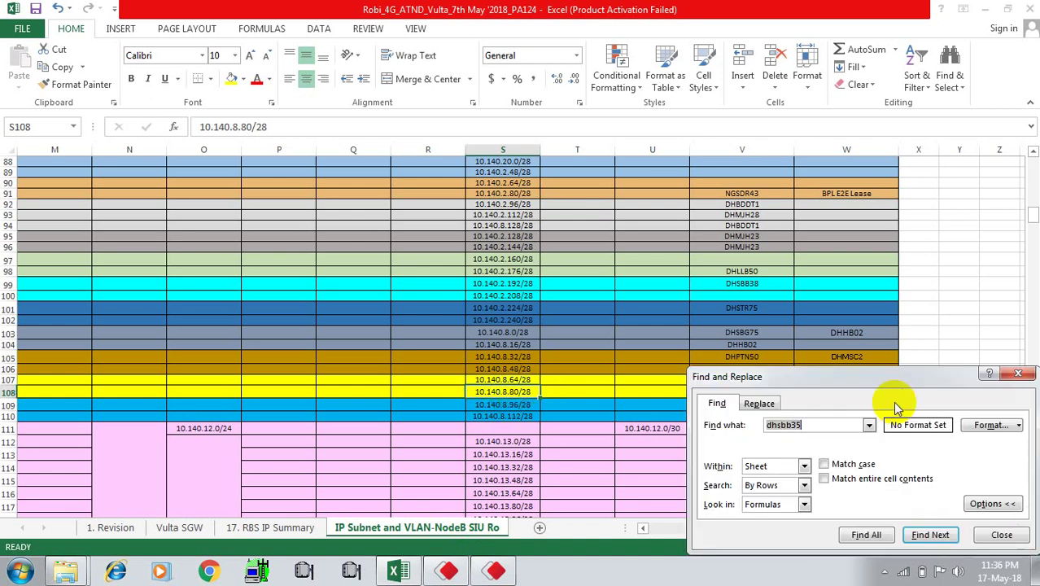
click(803, 466)
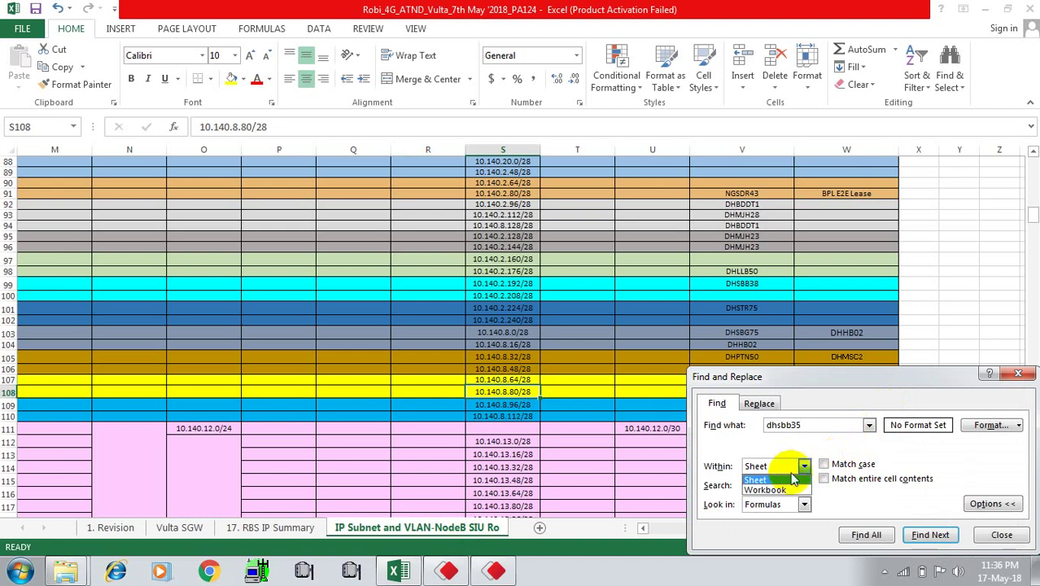
click(779, 490)
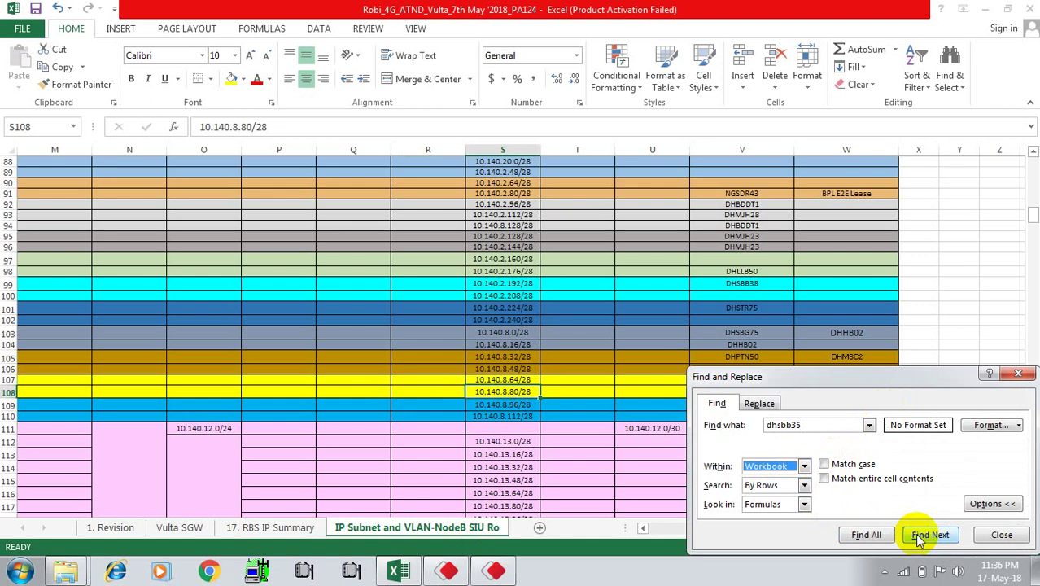
click(921, 537)
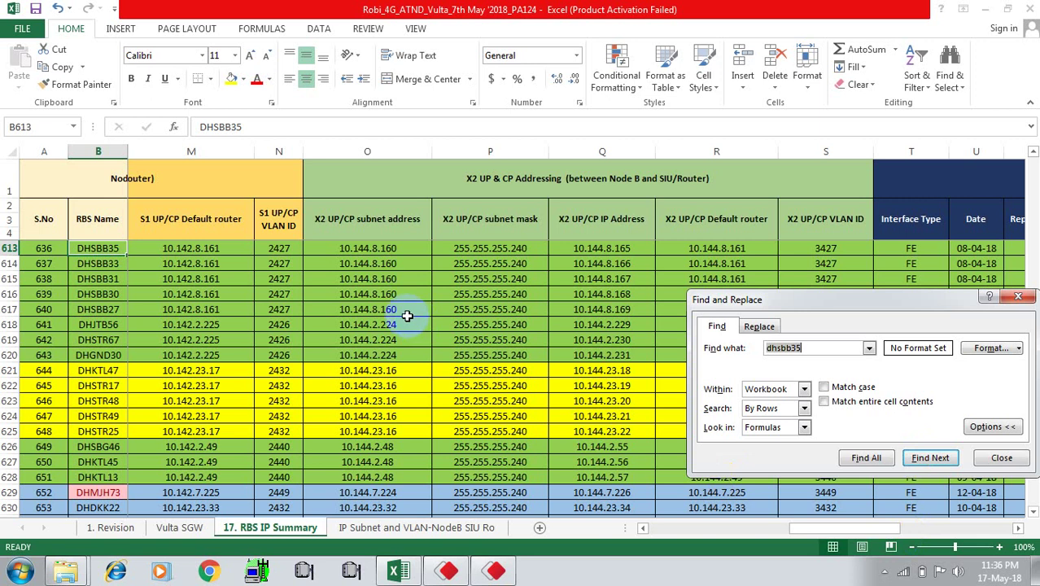
drag(71, 228, 104, 244)
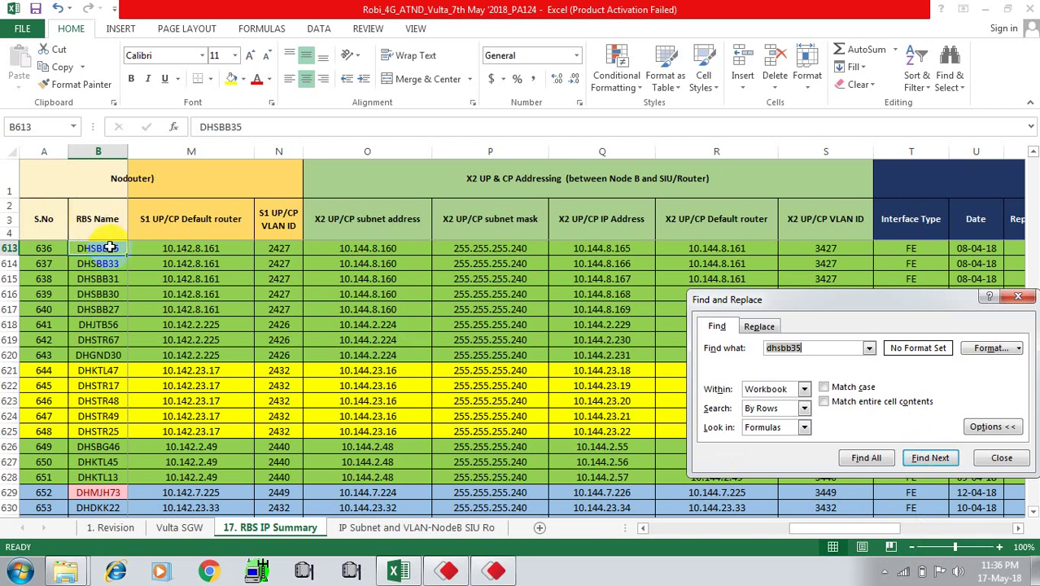
Step: Close the search dialog and the Robi_4G_ATND_Vulta_7th May '2018_PA124 workbook
drag(109, 246, 250, 530)
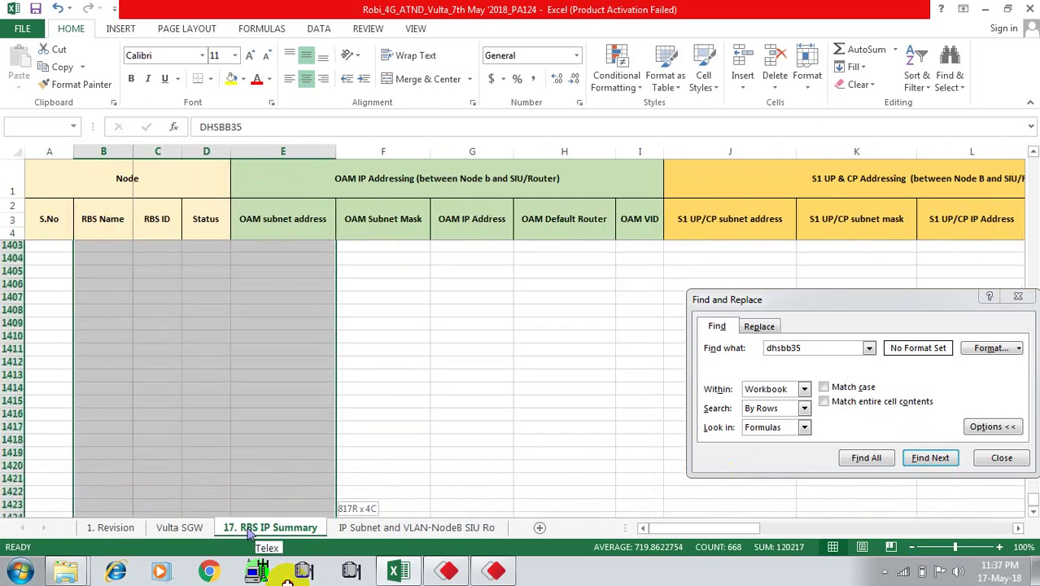
drag(288, 579, 1002, 209)
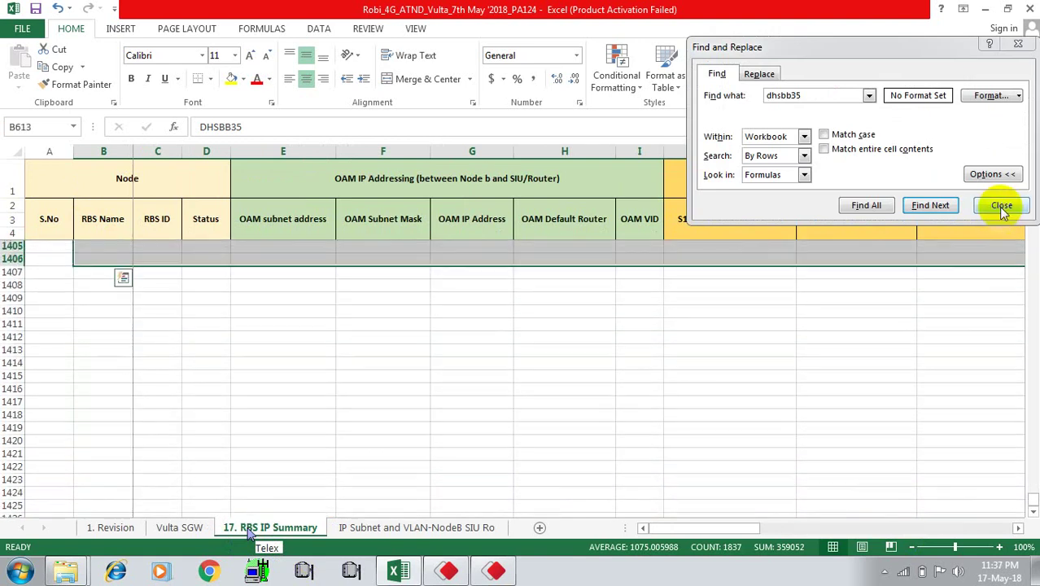
click(1002, 207)
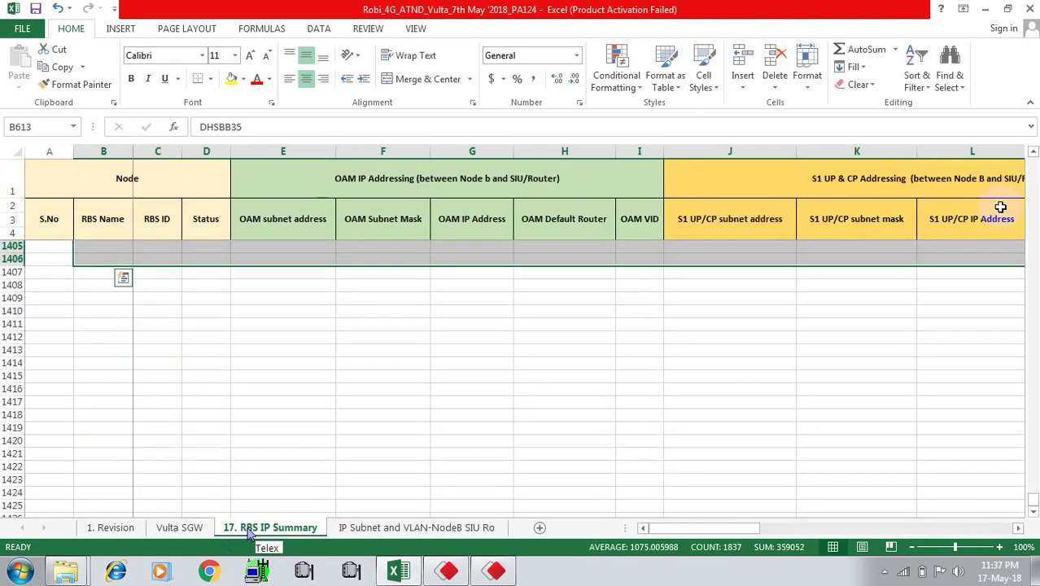
click(1030, 9)
click(525, 304)
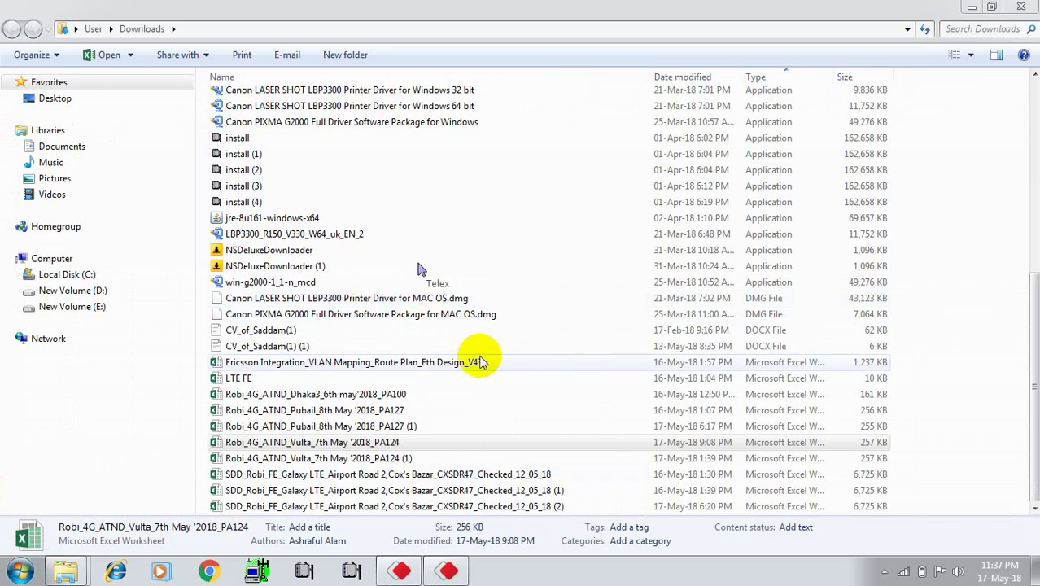
Step: Open Ericsson Integration_VLAN Mapping_Route Plan_Eth Design_V43 from the Downloads folder and dismiss the Office activation notice
click(353, 363)
double_click(353, 363)
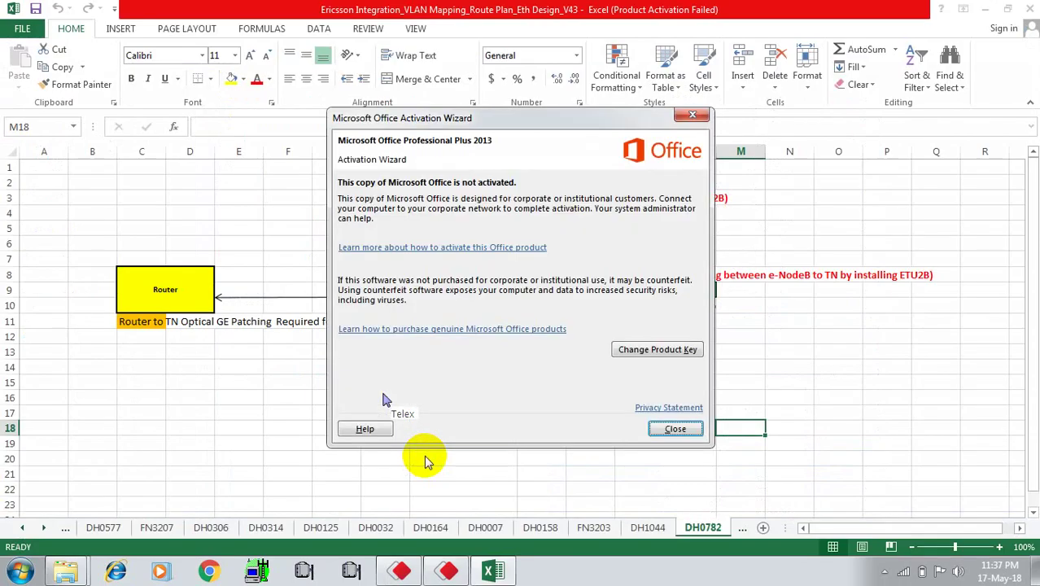
click(675, 429)
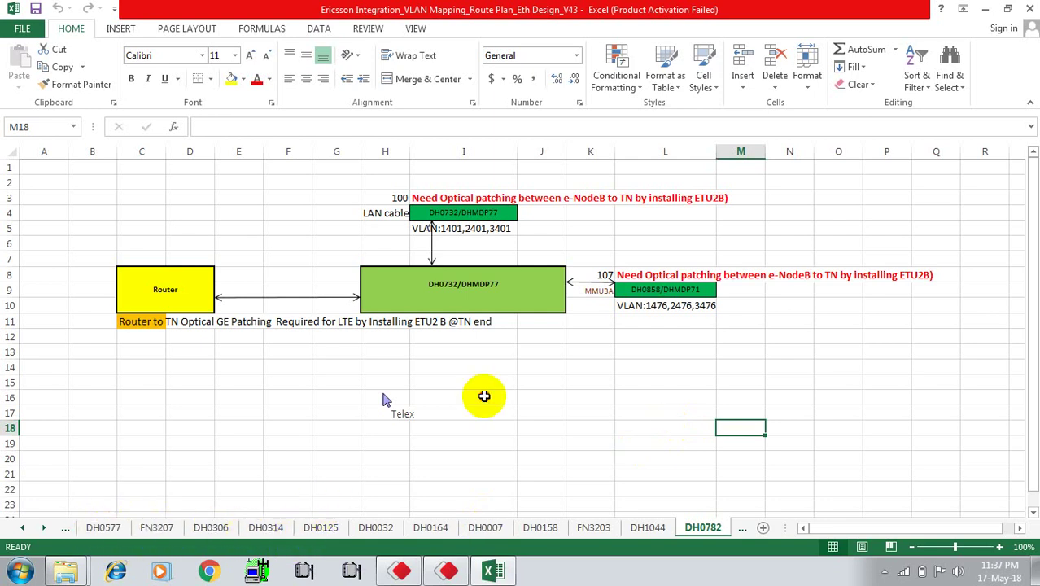
Step: Search the whole workbook for dhsbb33 and select its cell in the AT_980 site list sheet
click(484, 396)
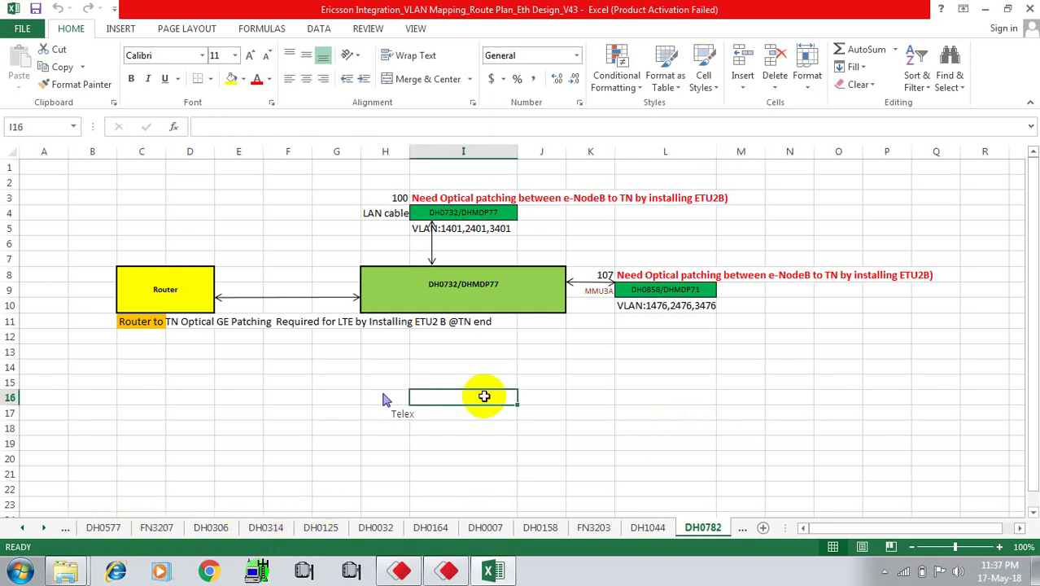
key(ctrl+f)
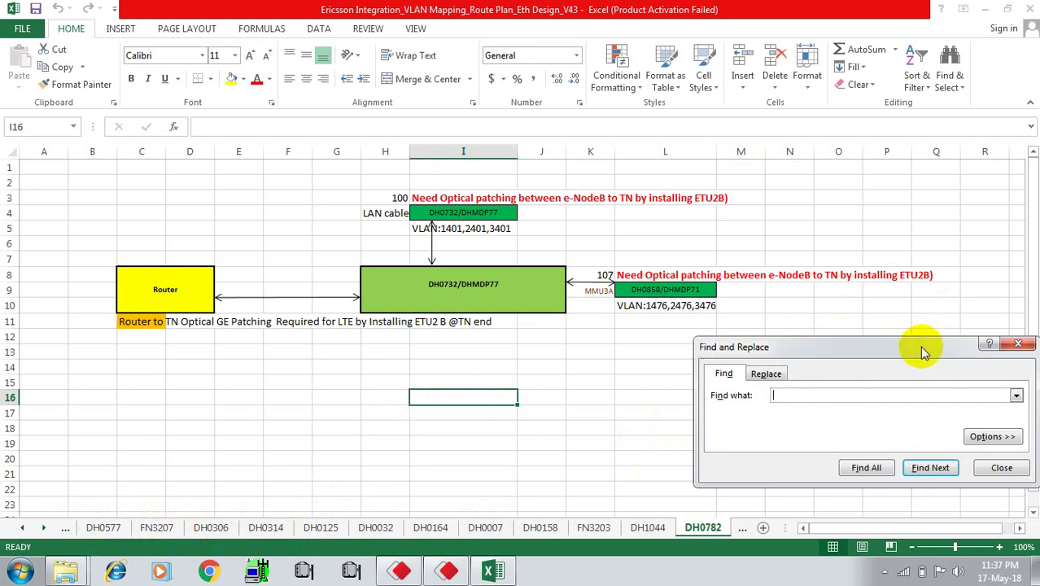
drag(921, 352, 520, 287)
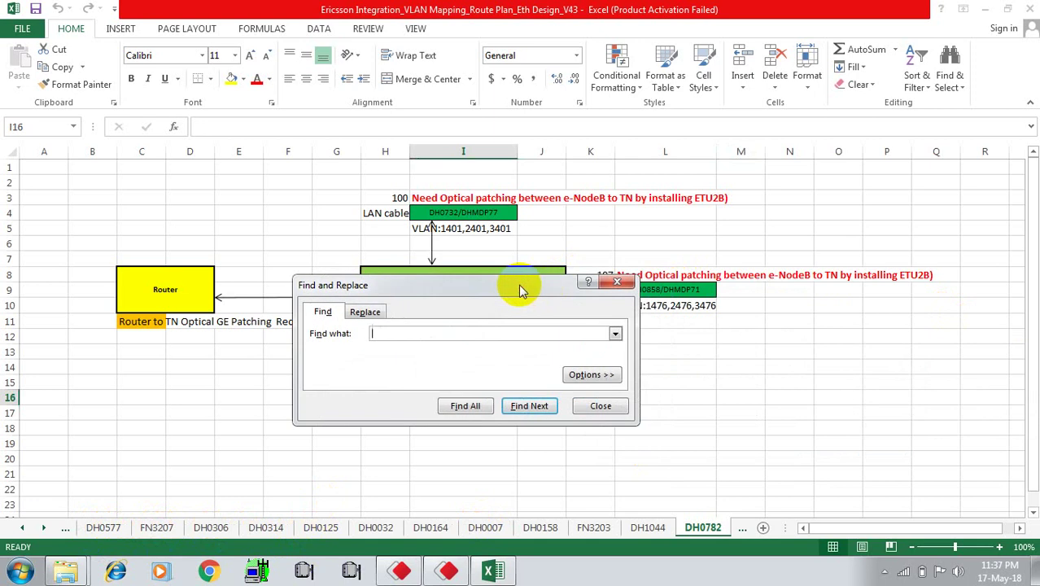
click(583, 377)
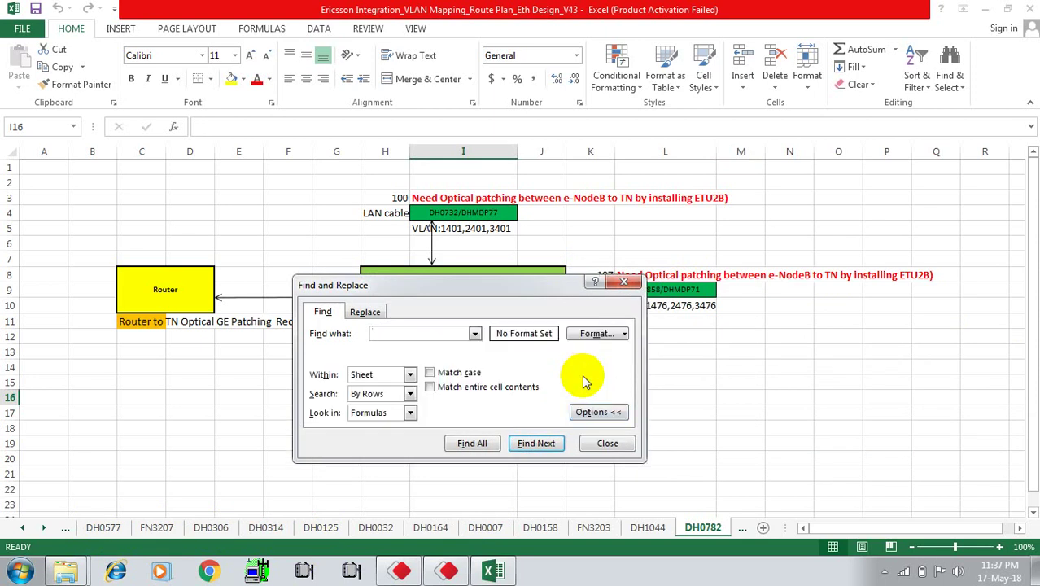
click(410, 375)
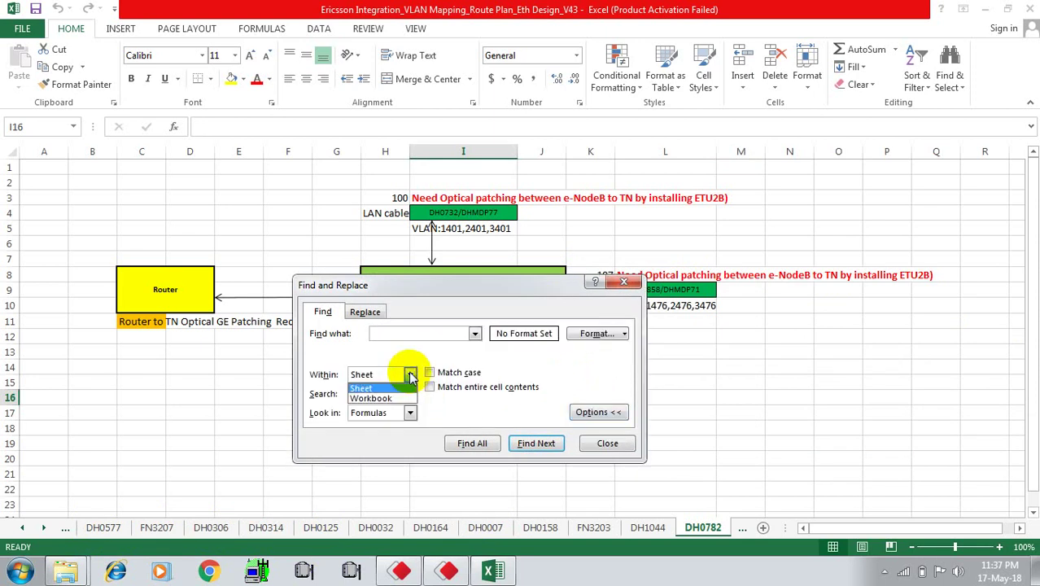
click(394, 398)
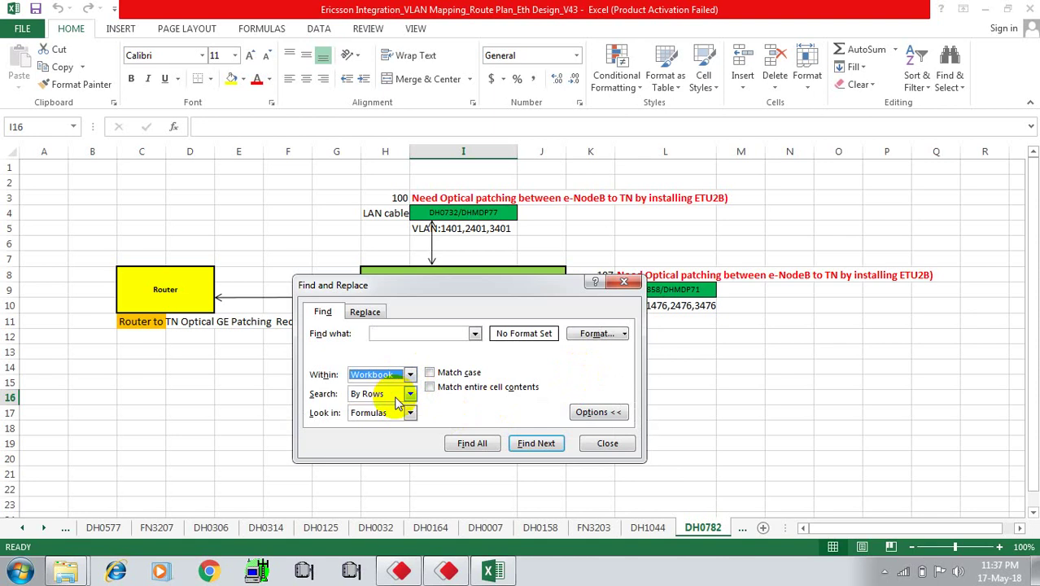
click(439, 329)
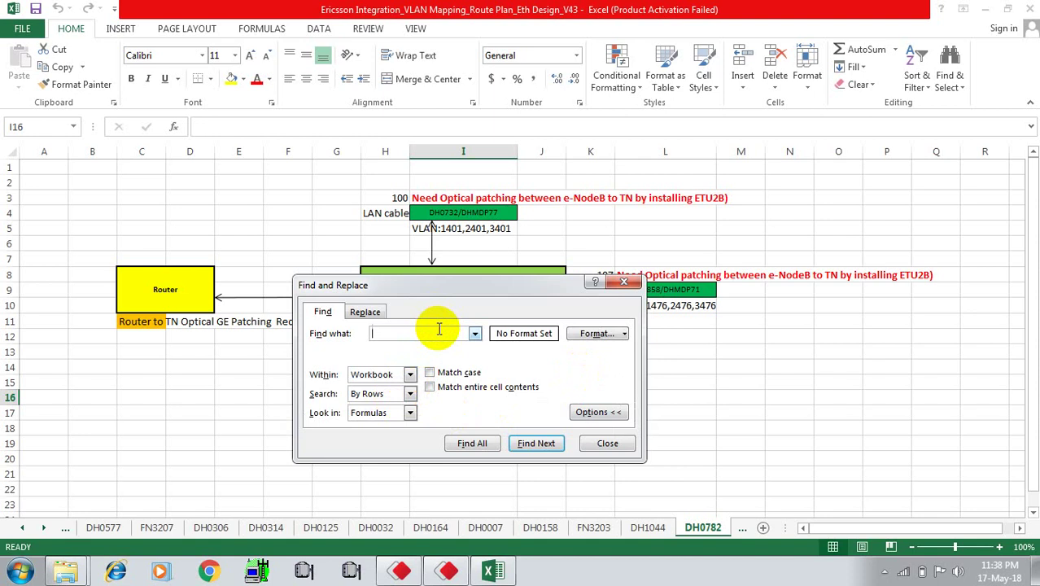
text(dhsbb33)
drag(439, 329, 752, 115)
key(Return)
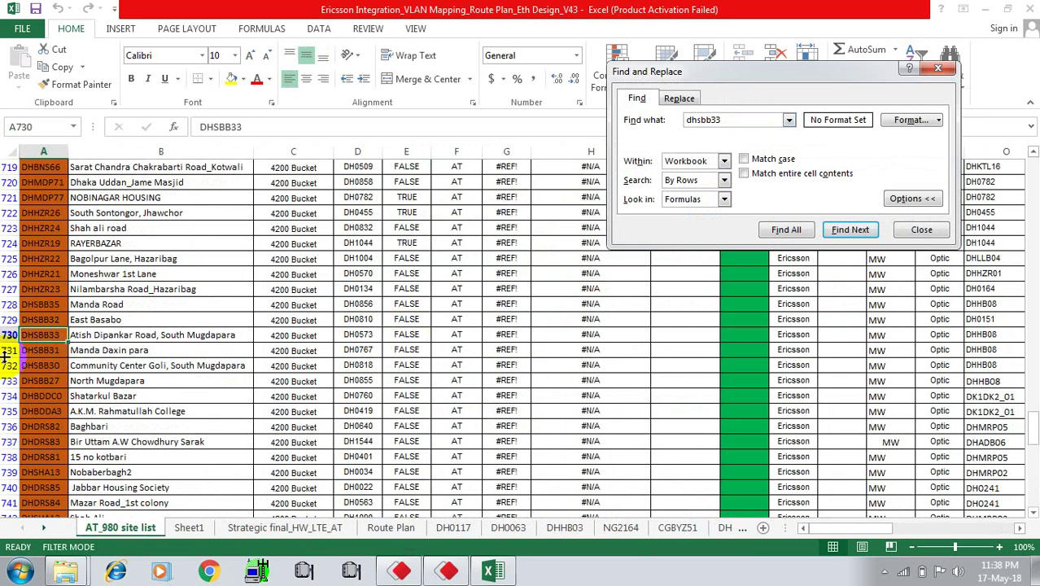
click(41, 332)
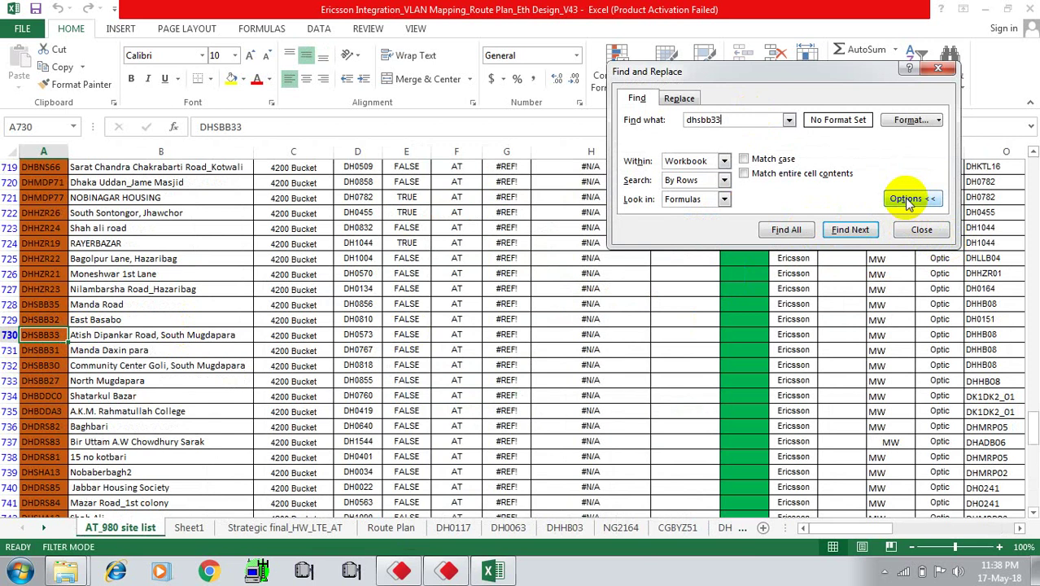
Step: List all workbook matches for dhsbb33 and go to the one on the DHHB08 sheet
click(796, 229)
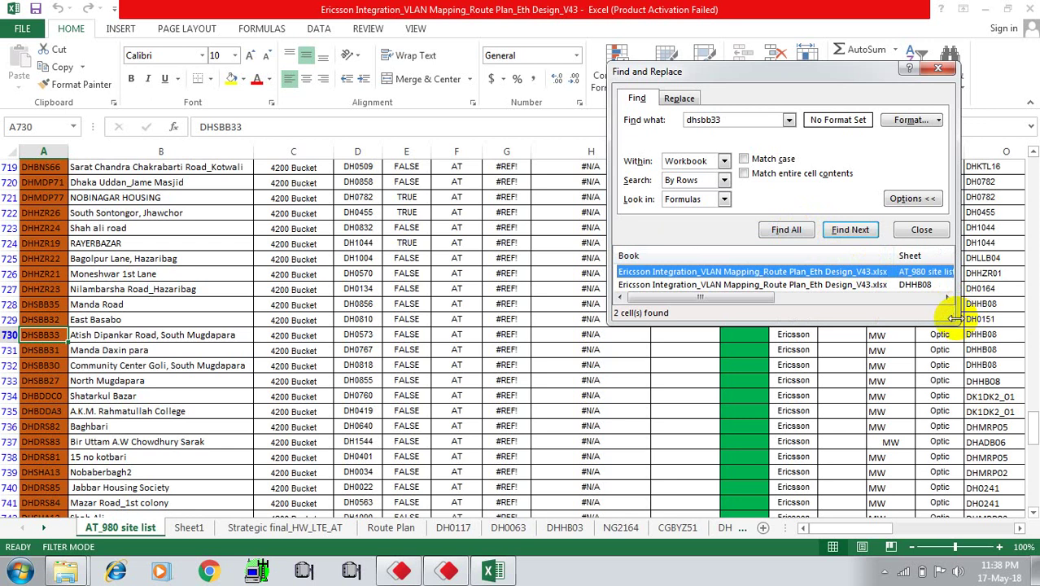
drag(954, 319, 960, 348)
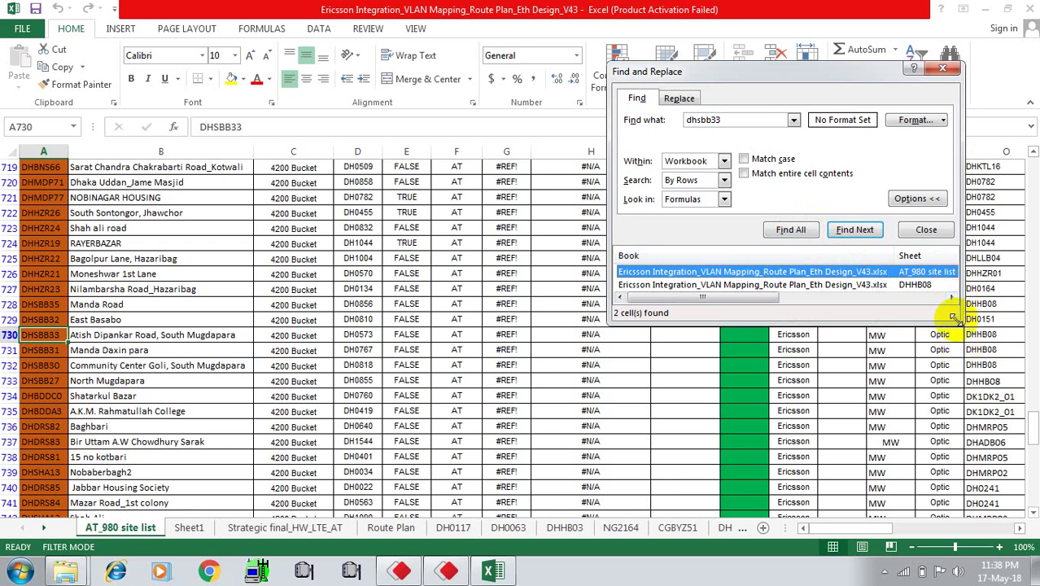
drag(954, 318, 970, 370)
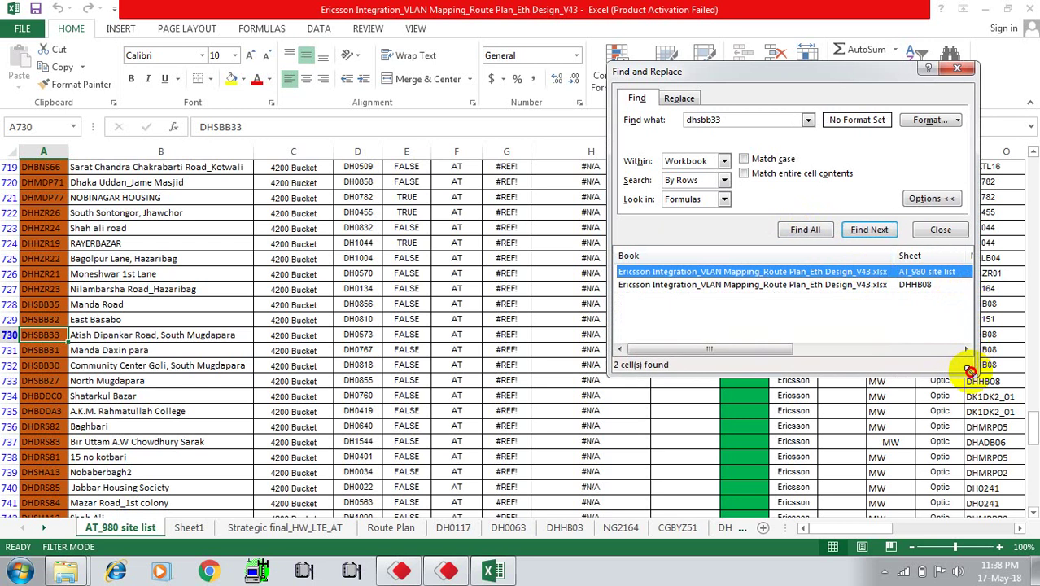
click(646, 277)
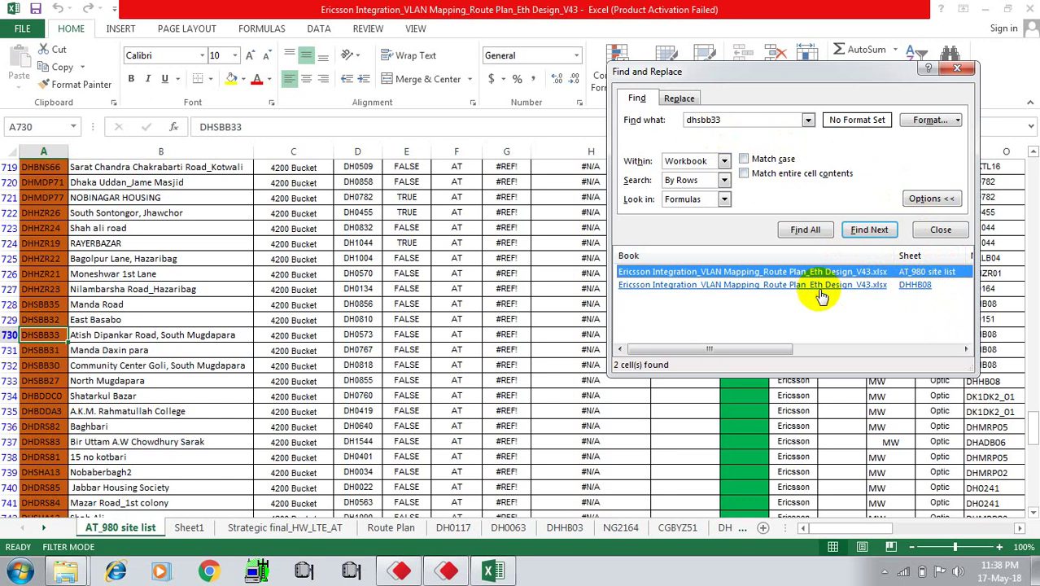
click(747, 286)
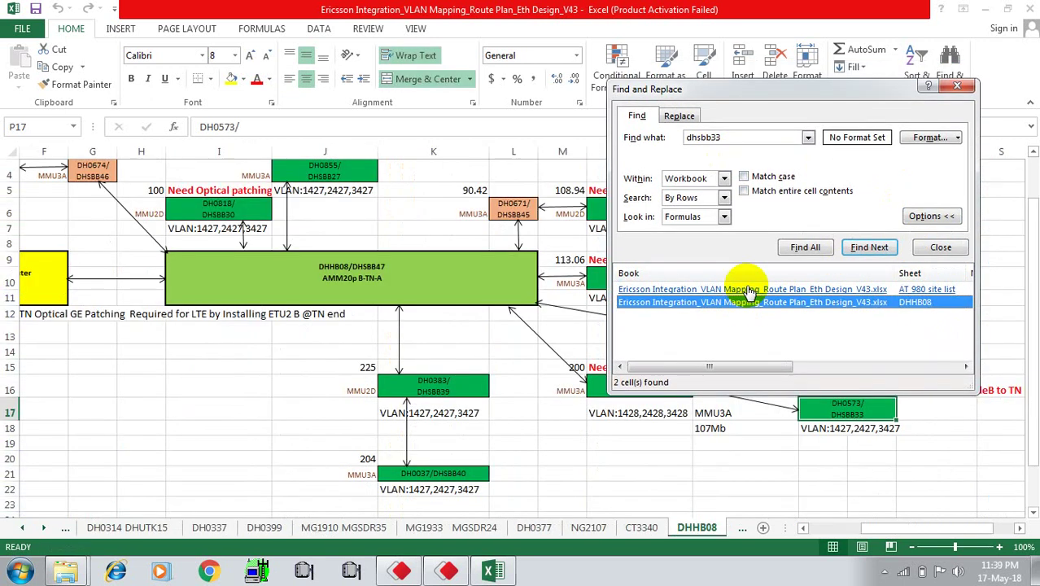
Step: Close the search, examine the DHHB08 route diagram from the router to the connected DHSBB sites, and close the workbook
click(864, 252)
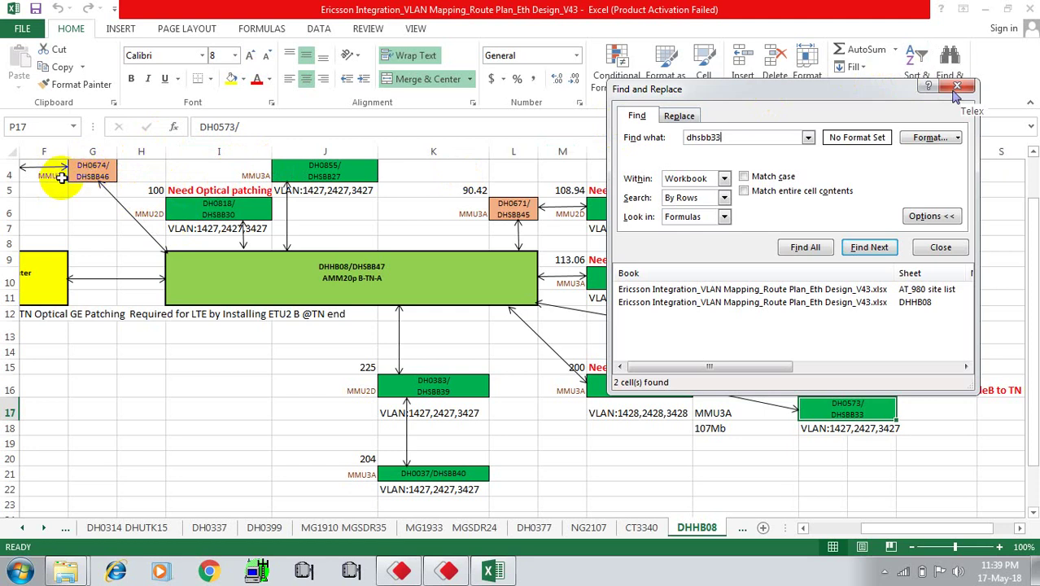
click(937, 529)
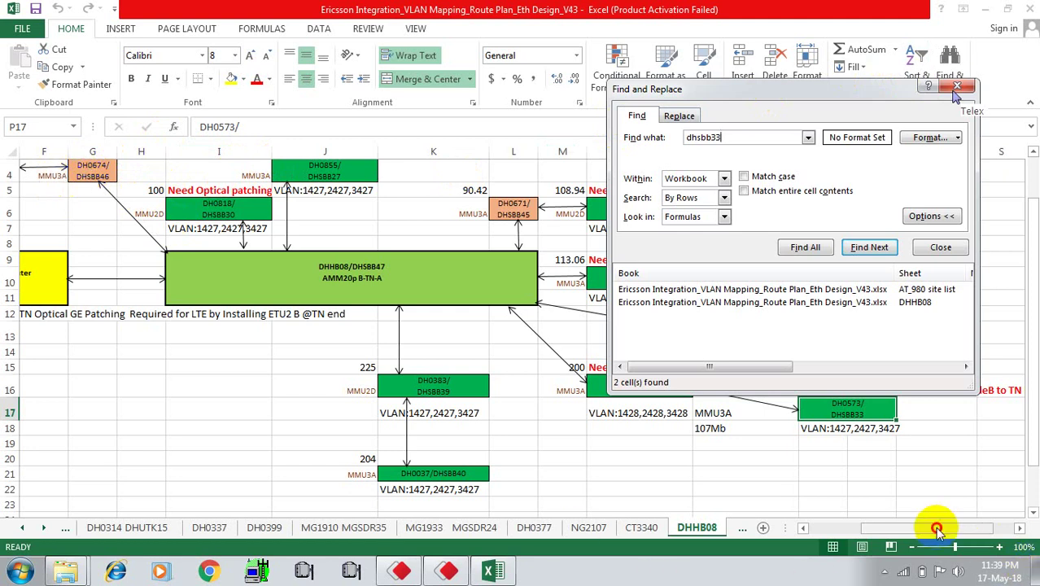
drag(936, 529, 781, 525)
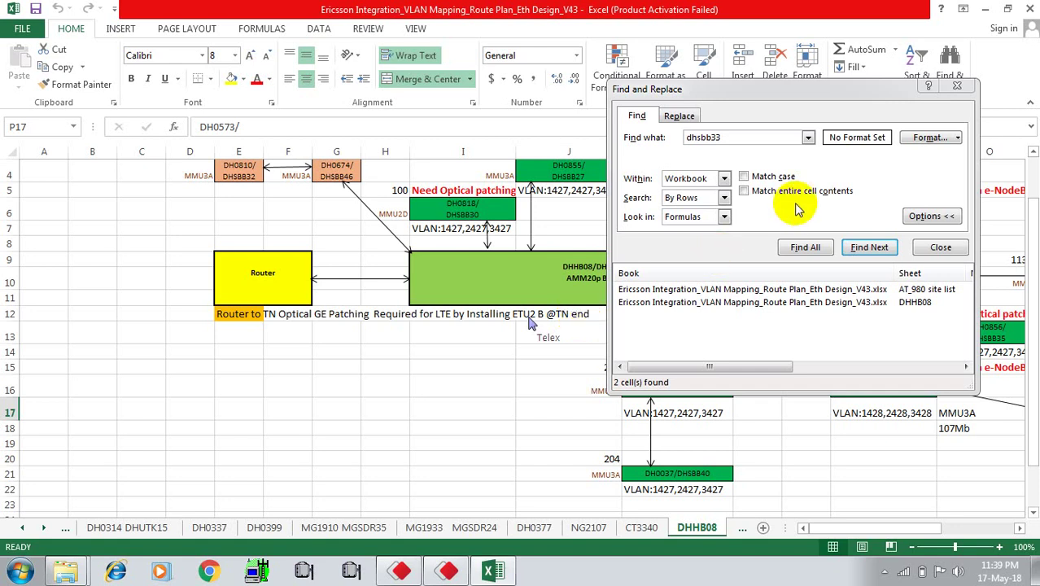
click(960, 86)
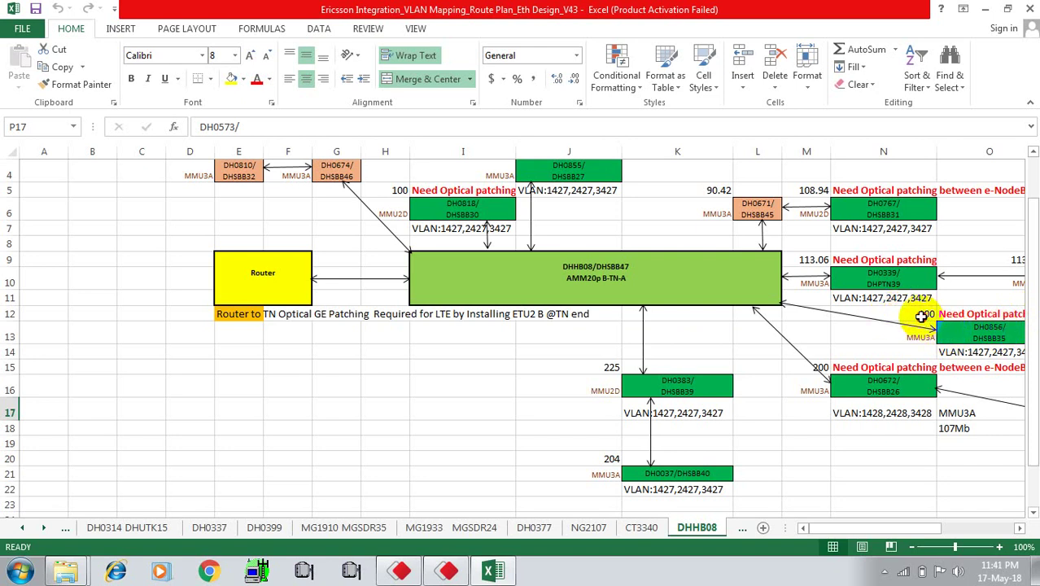
click(920, 316)
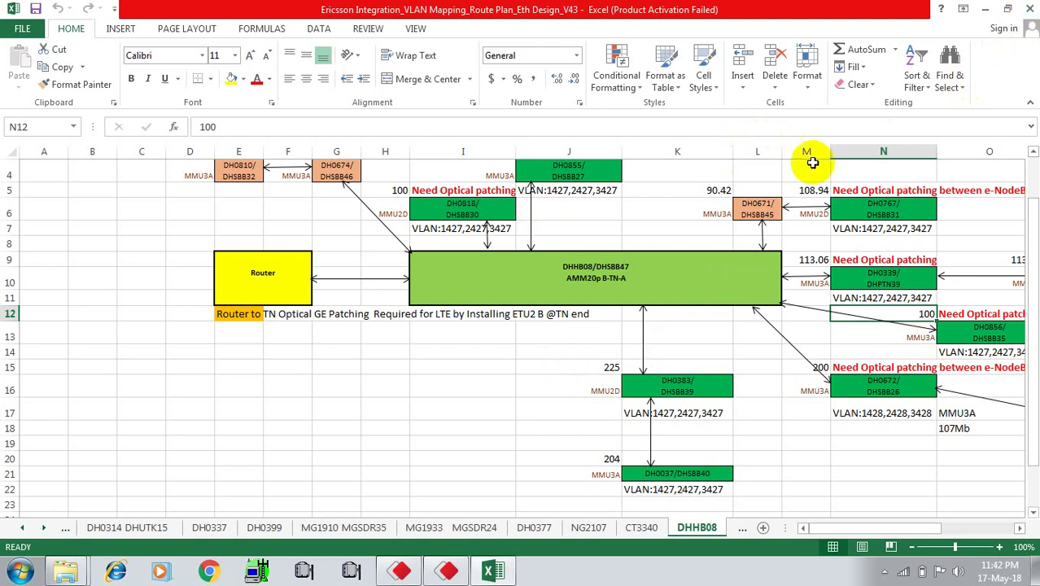
click(1029, 11)
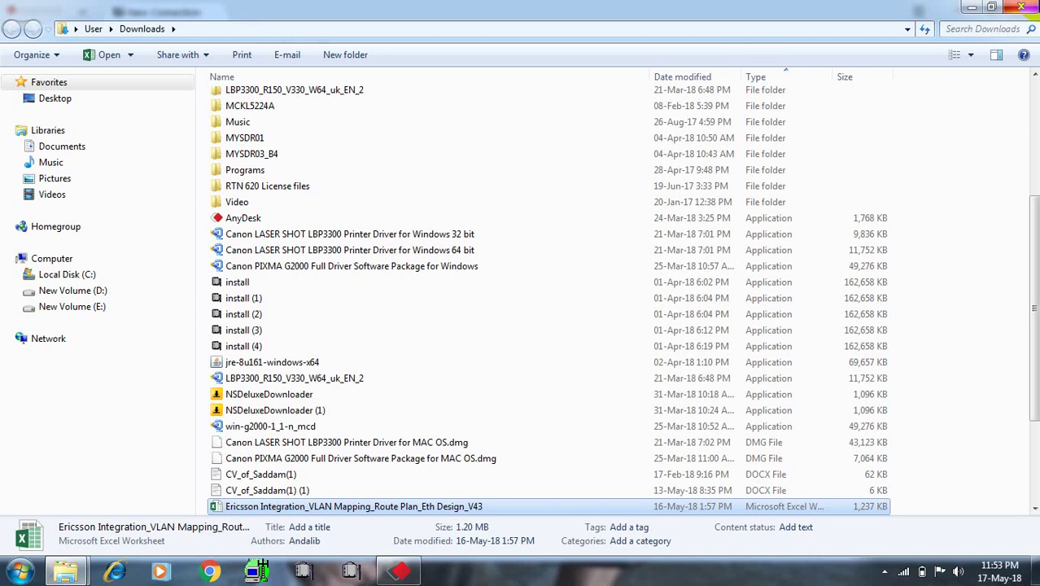
Step: Reopen the Ericsson Integration_VLAN Mapping_Route Plan_Eth Design_V43 workbook from Downloads and close the activation wizard
right_click(911, 18)
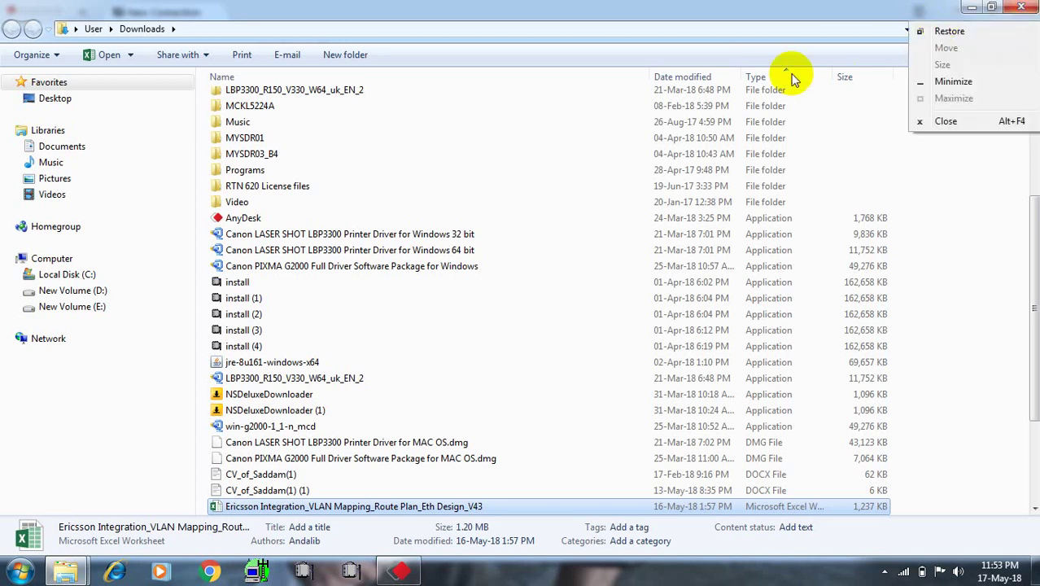
click(34, 533)
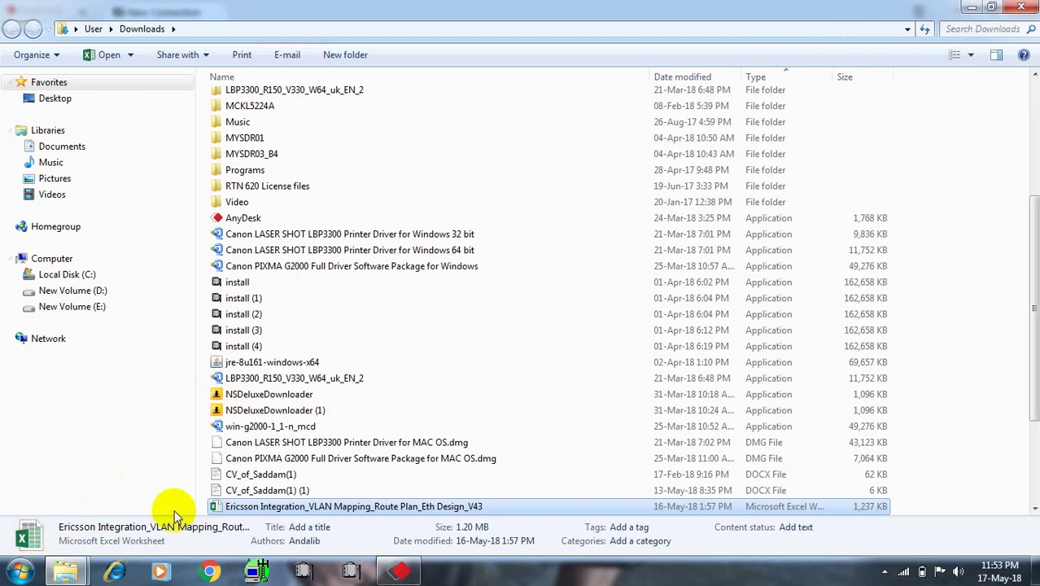
double_click(285, 508)
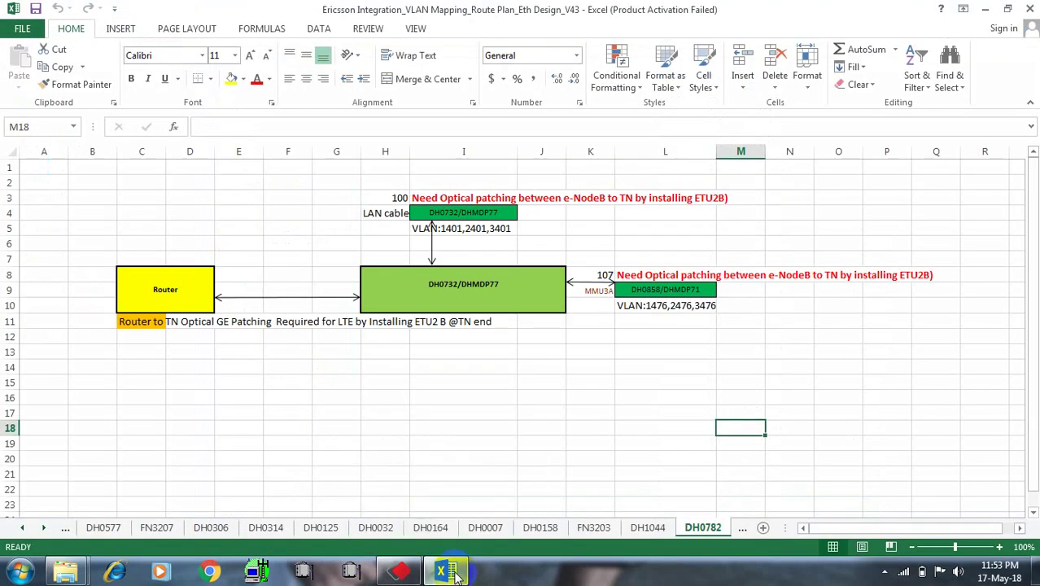
mouse_move(456, 574)
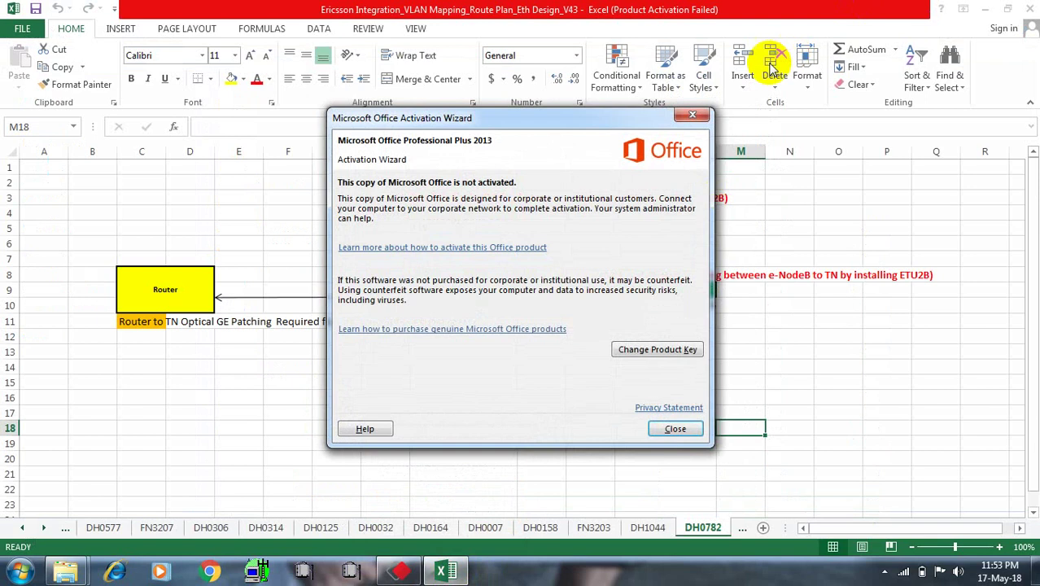
click(693, 118)
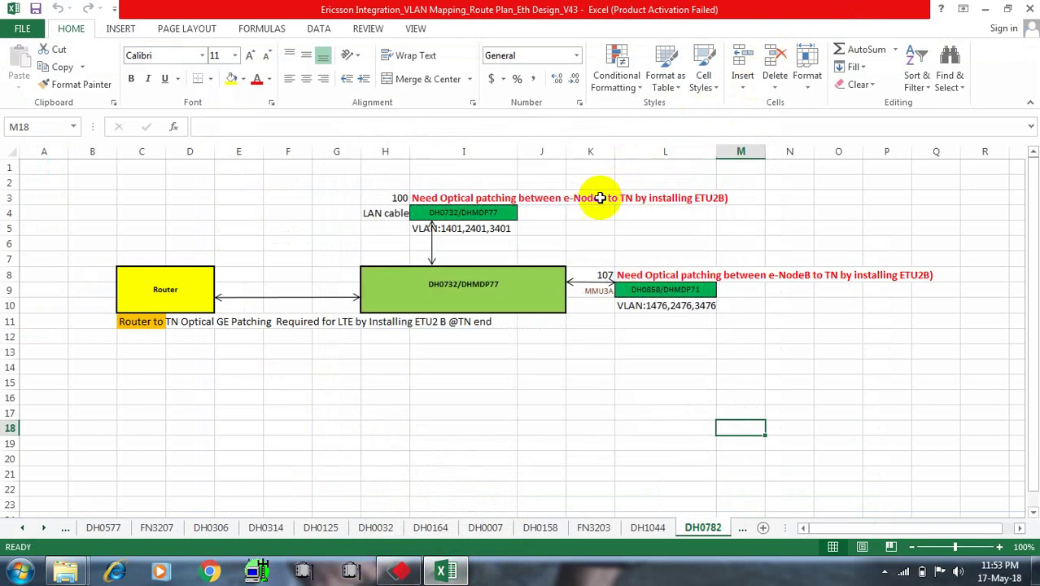
Step: On the DH0782 sheet, select cells E9:G9 to trace the link between the Router and the DH0732/DHMDP77 node
click(554, 230)
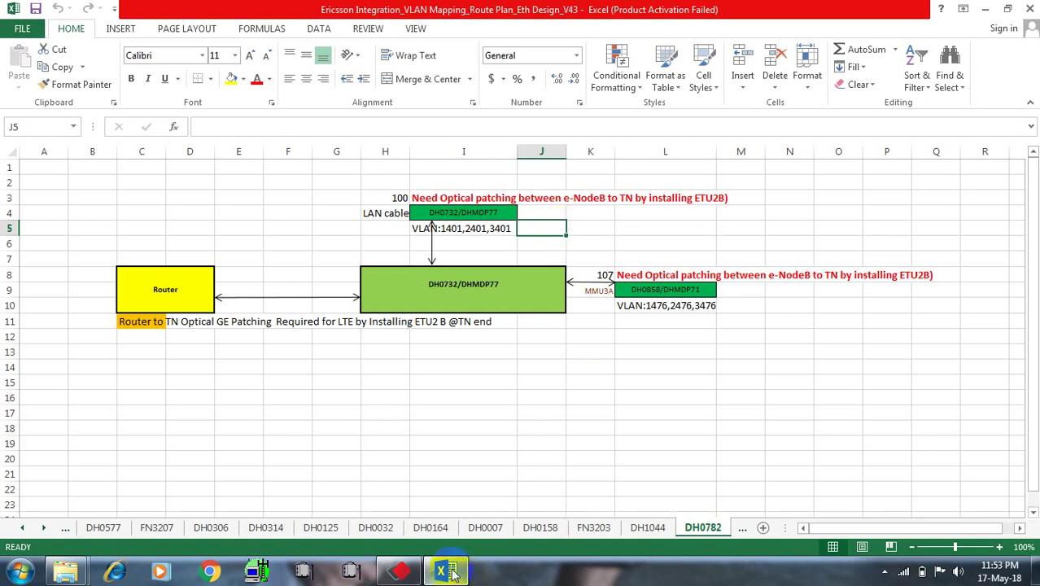
mouse_move(454, 573)
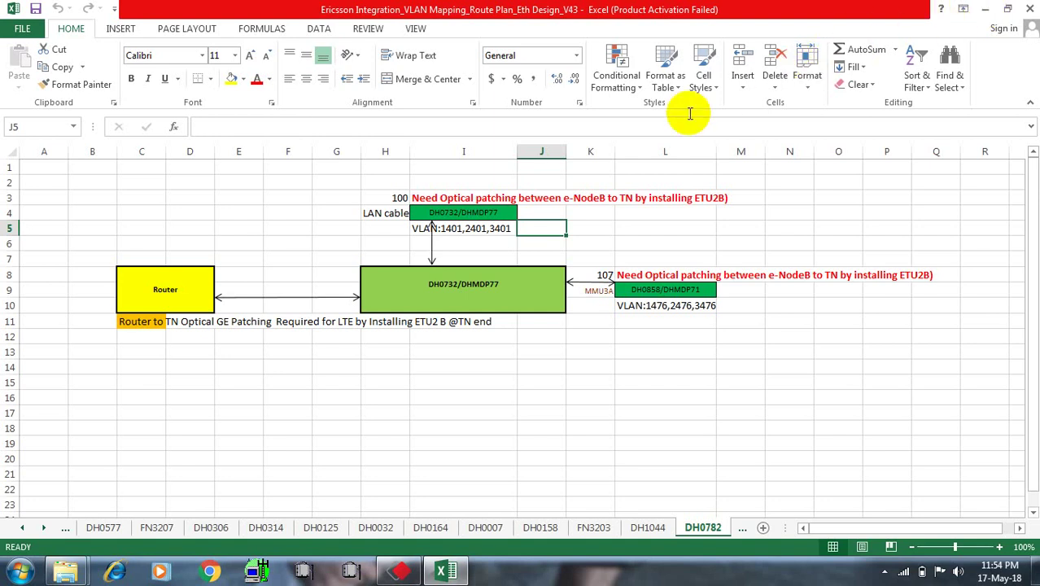
click(287, 286)
click(241, 288)
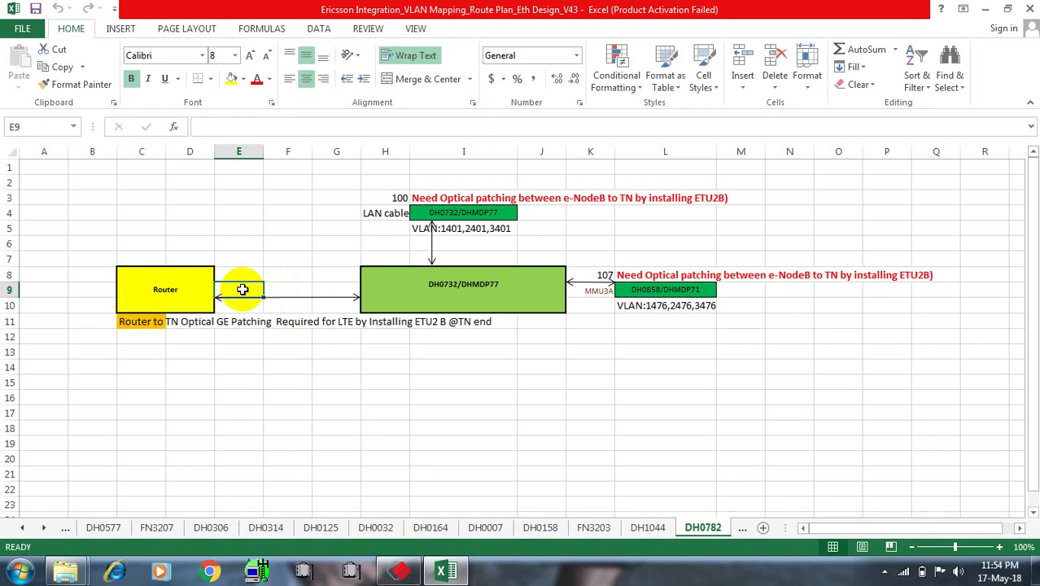
drag(260, 286, 330, 295)
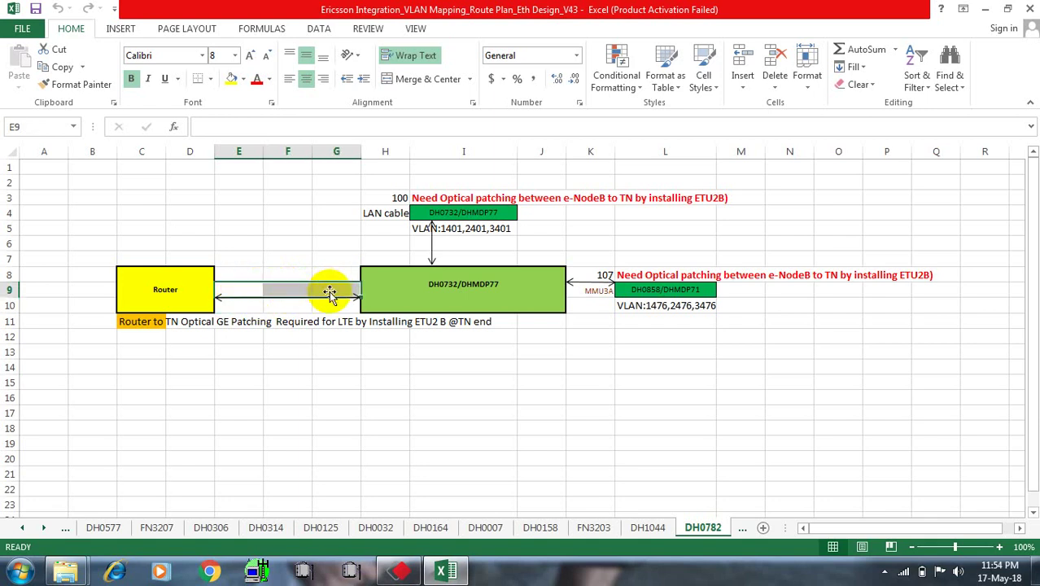
Step: On the DH0782 sheet, select cells E9:G10 covering the link between the Router and the DH0732/DHMDP77 node
click(241, 287)
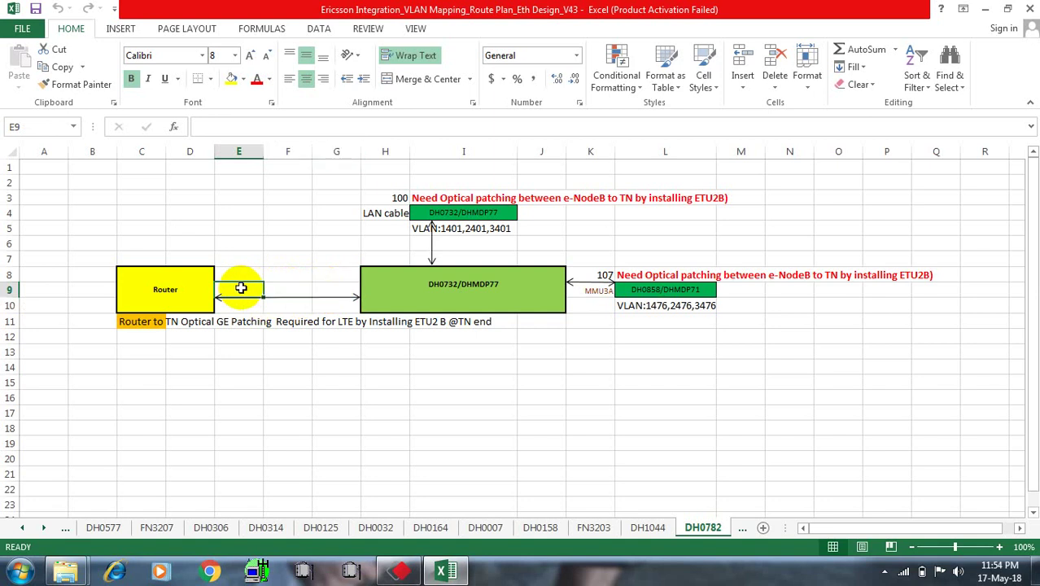
drag(241, 287, 343, 299)
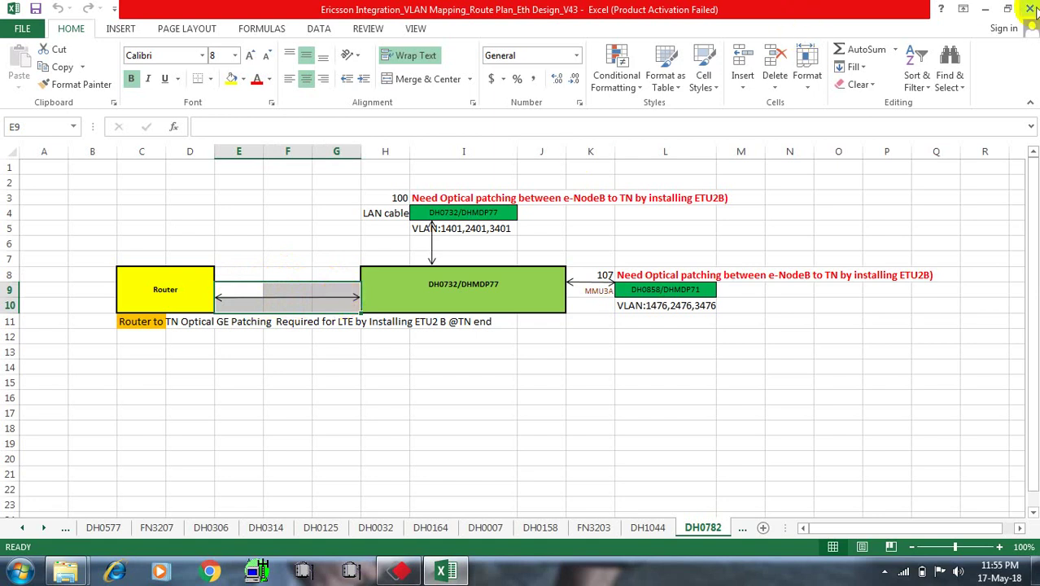
Step: Open the LTE FE workbook from Downloads and select cell H2 in the 502 New Connectivity+Others column to examine the port assignment
click(983, 12)
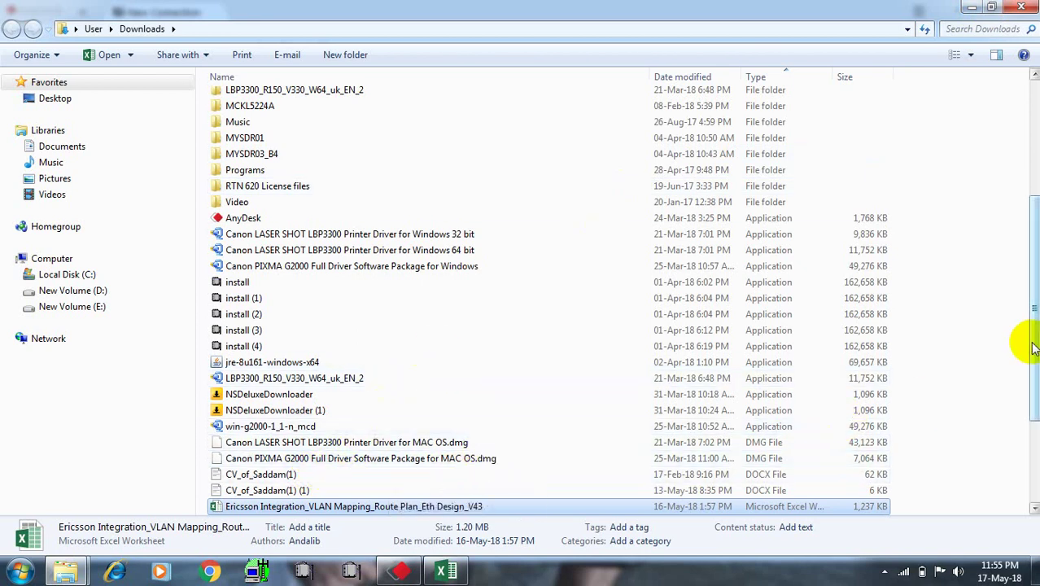
drag(1030, 343, 1025, 394)
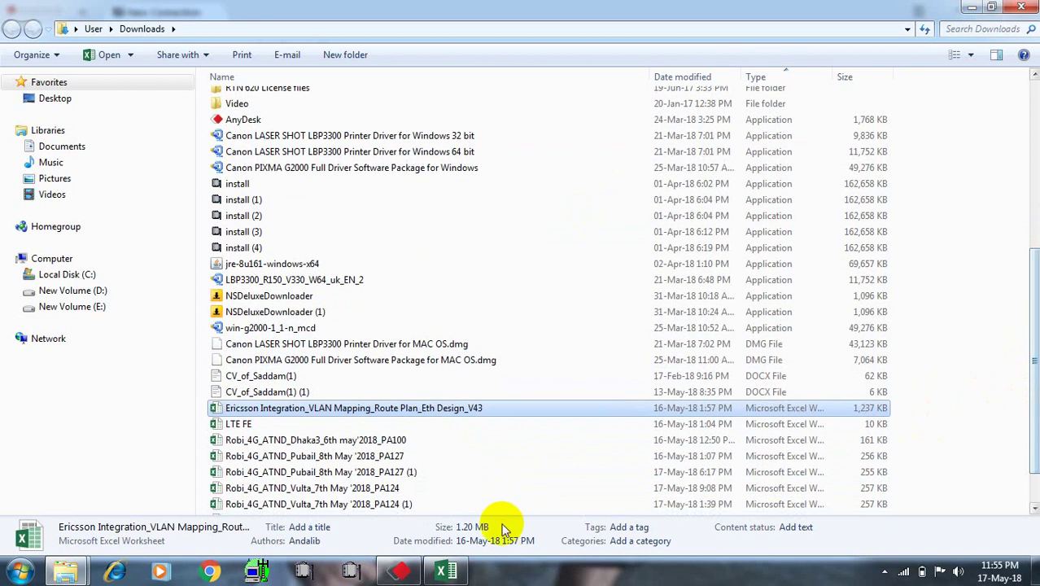
double_click(230, 424)
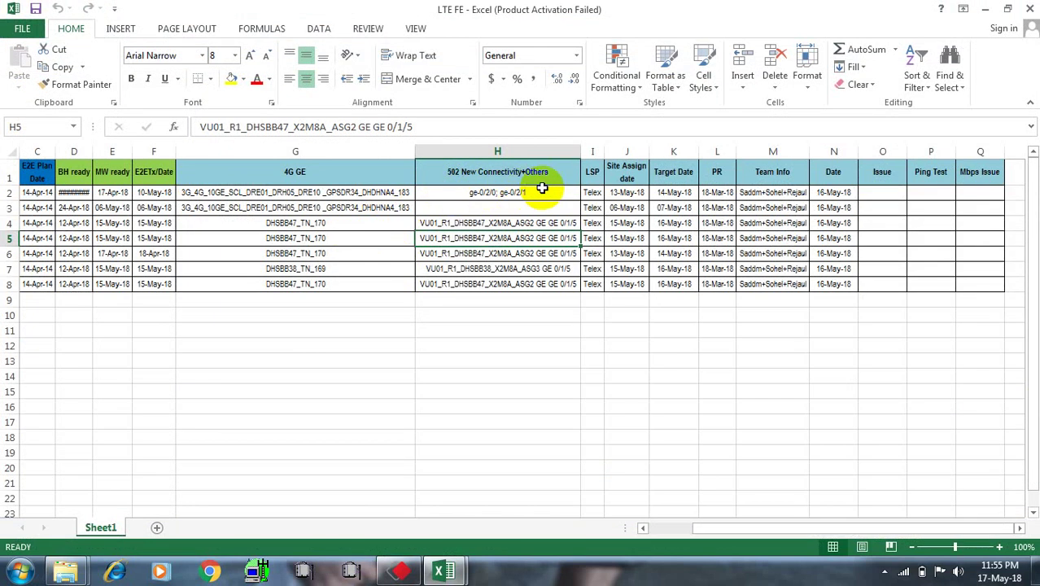
click(432, 195)
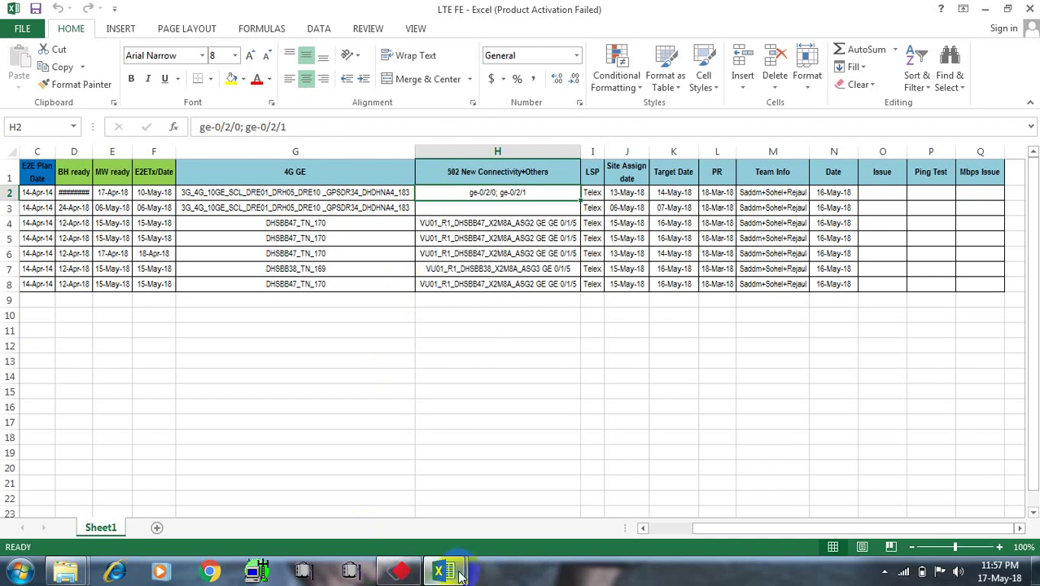
Step: Switch back to the Ericsson Integration_VLAN Mapping_Route Plan_Eth Design_V43 workbook and dismiss the empty search
mouse_move(458, 570)
click(389, 480)
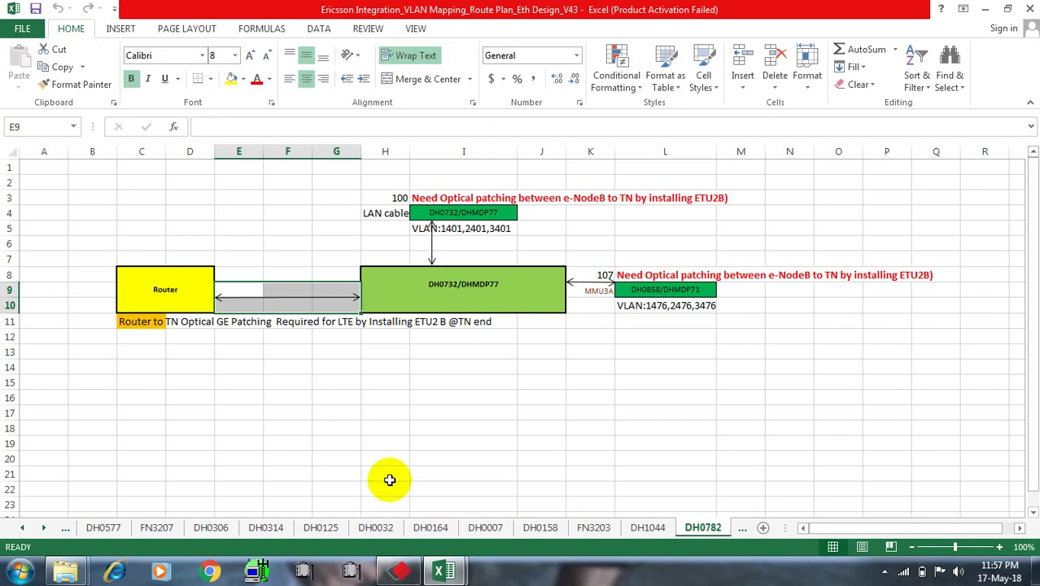
key(ctrl+f)
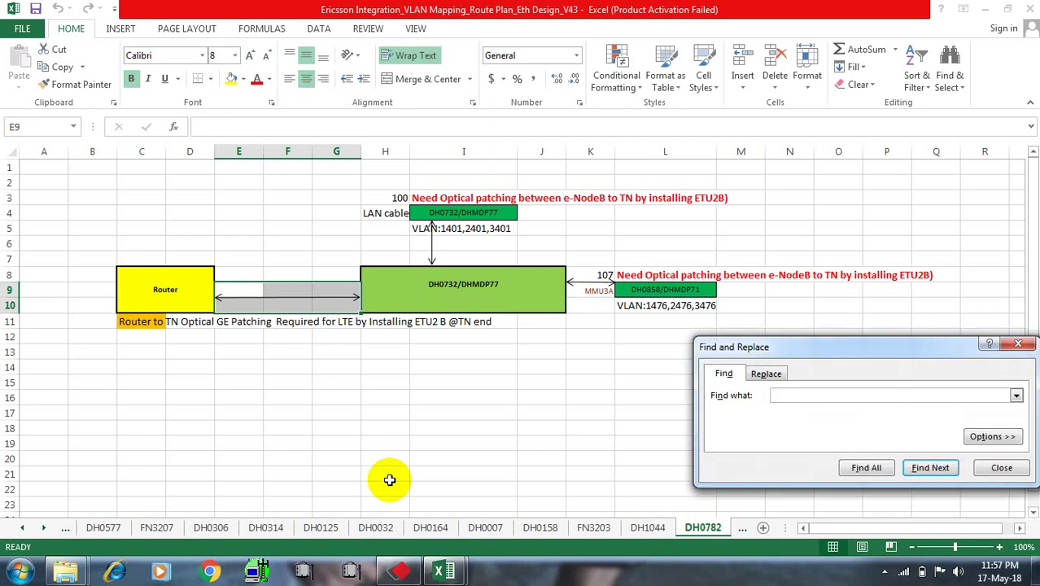
click(1016, 344)
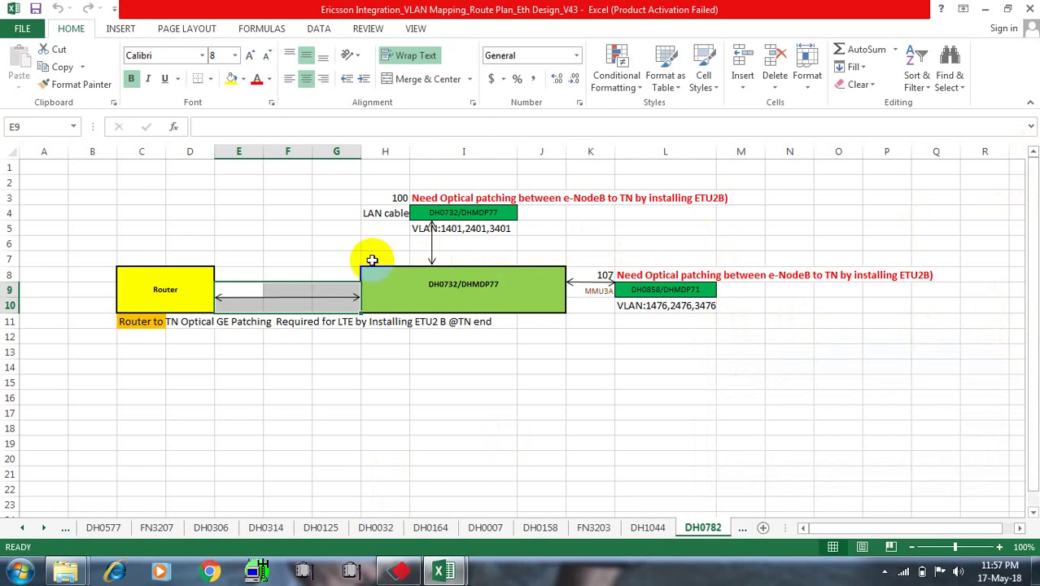
Step: Search the entire workbook for dhsbb35 and list all matches
key(ctrl+f)
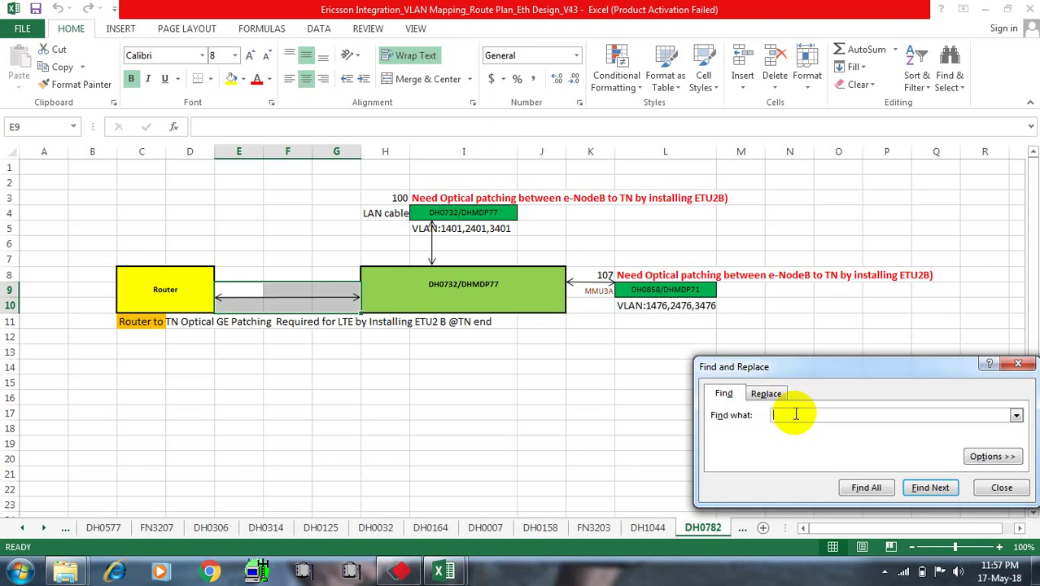
text(dhsbe4)
key(BackSpace)
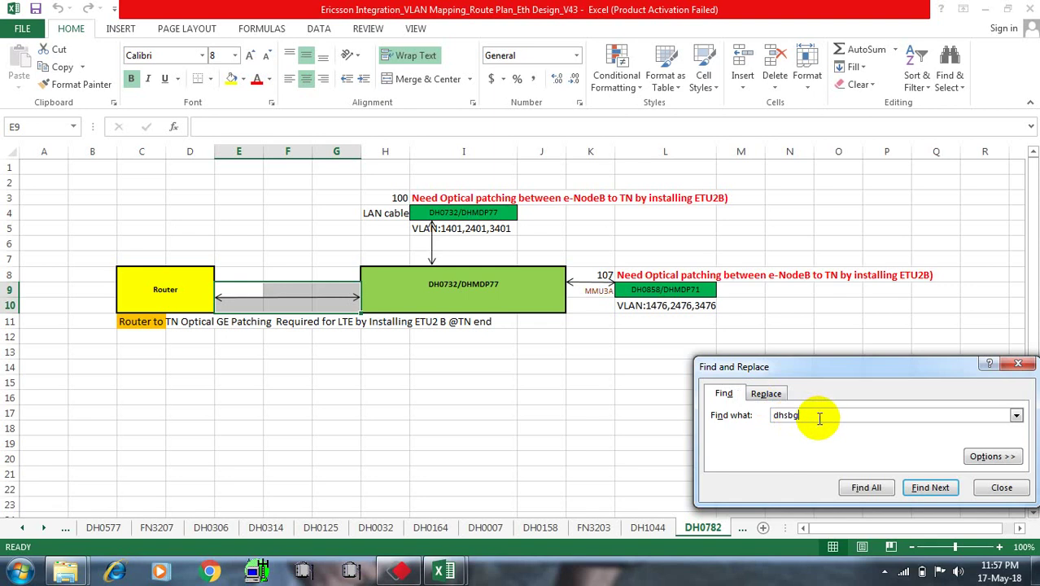
key(BackSpace)
text(b35)
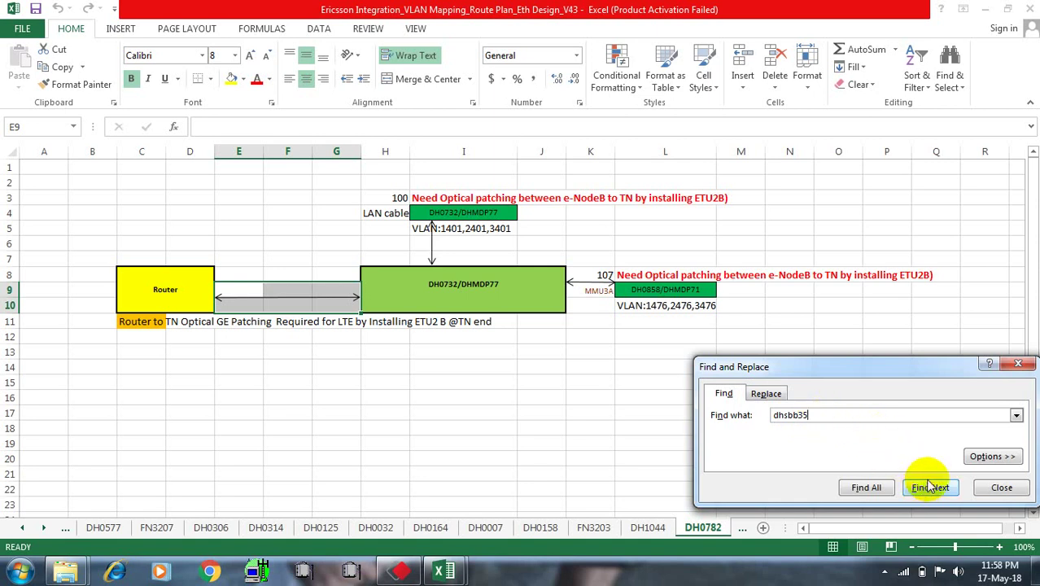
click(996, 458)
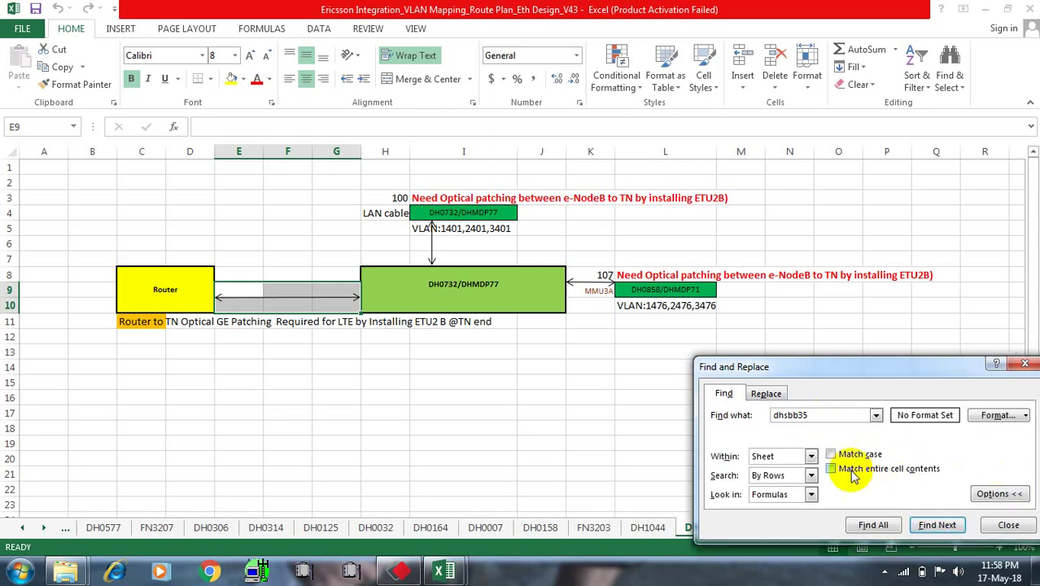
click(811, 458)
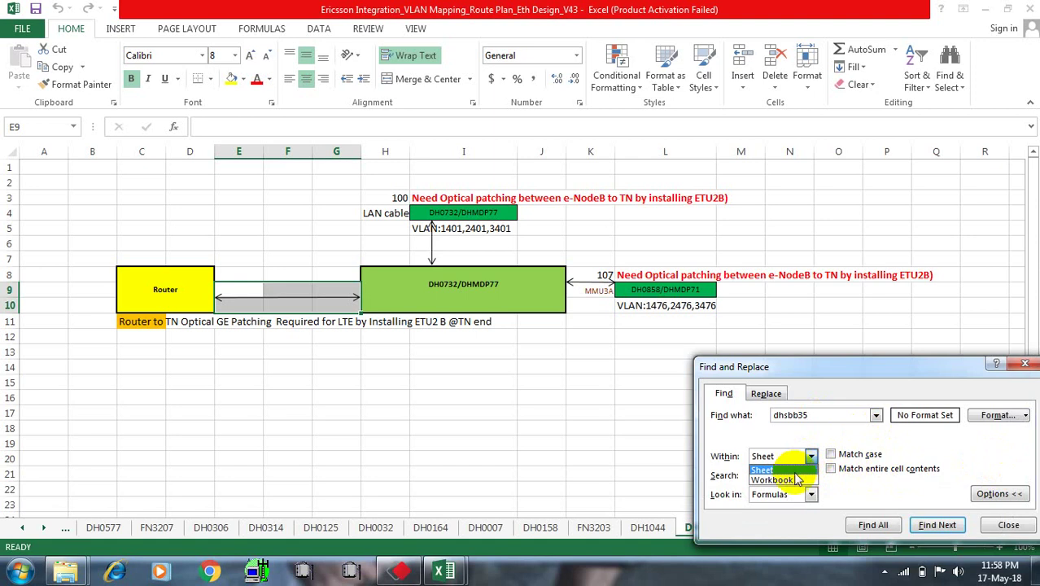
click(789, 479)
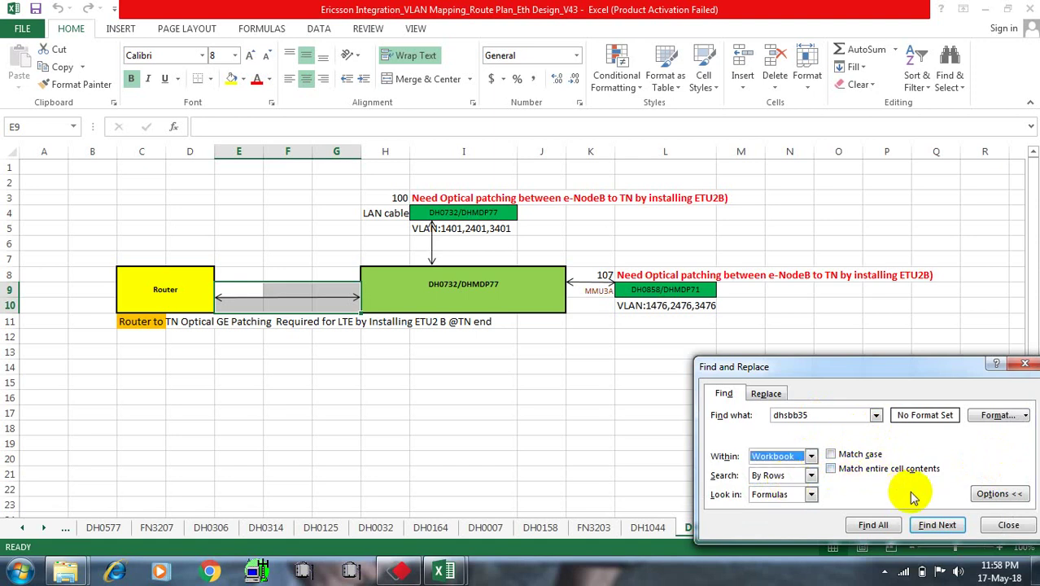
click(873, 526)
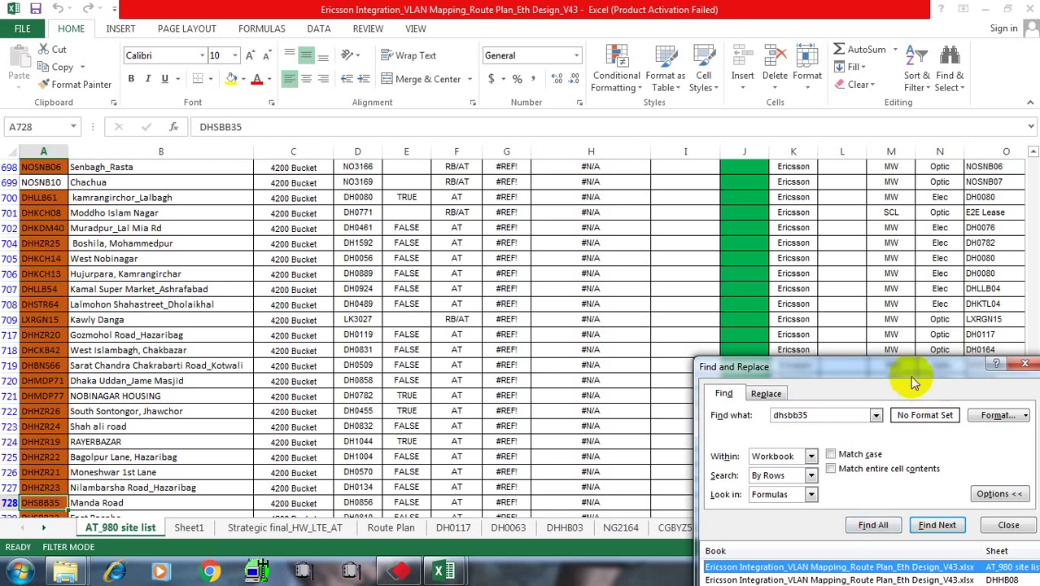
Step: Go to the dhsbb35 match on the DHHB08 sheet, close the search and examine the site's route from DHHB08/DHSBB47
drag(906, 368, 885, 248)
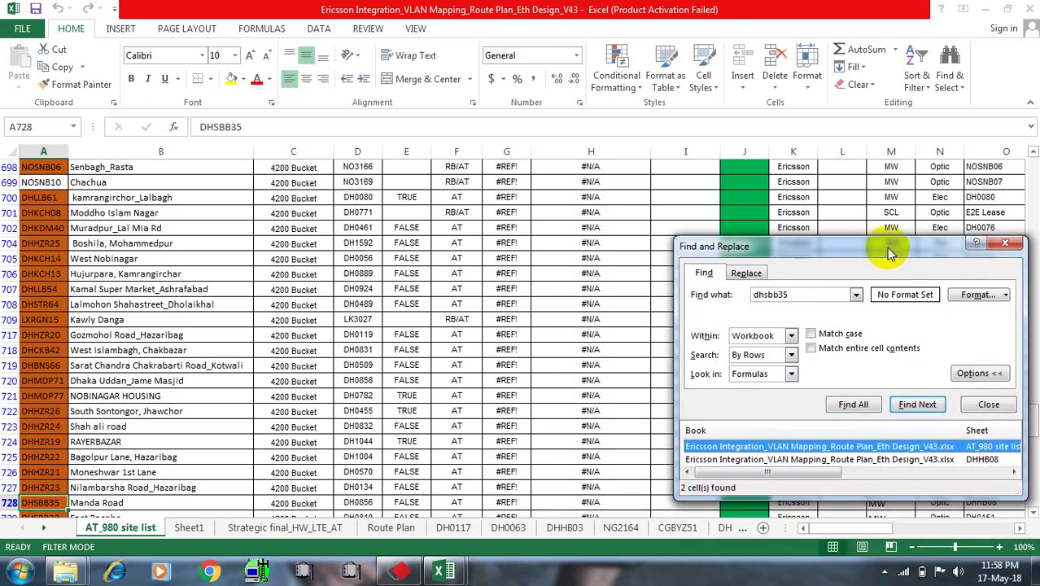
click(828, 407)
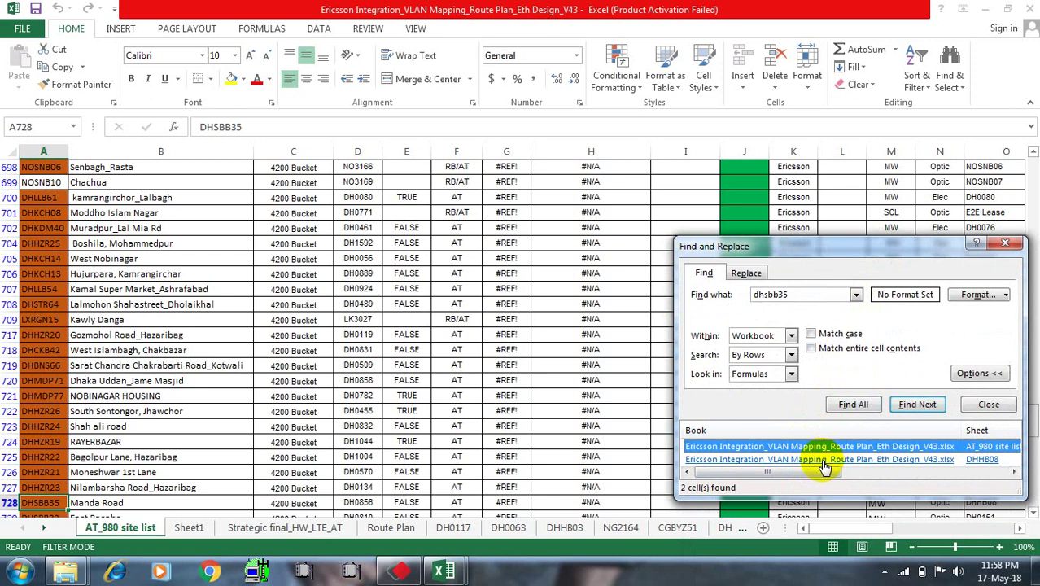
click(822, 459)
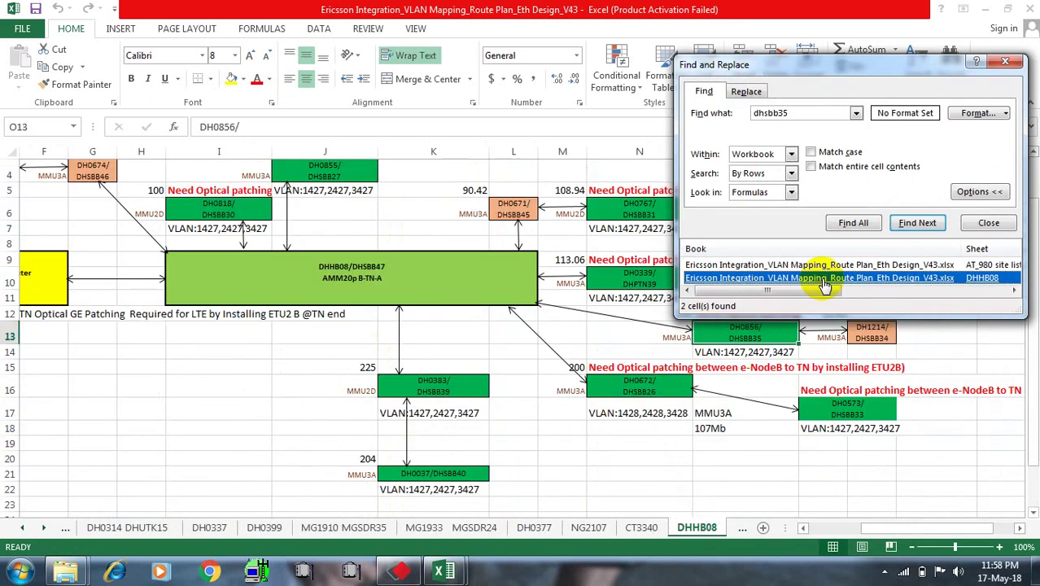
click(1003, 63)
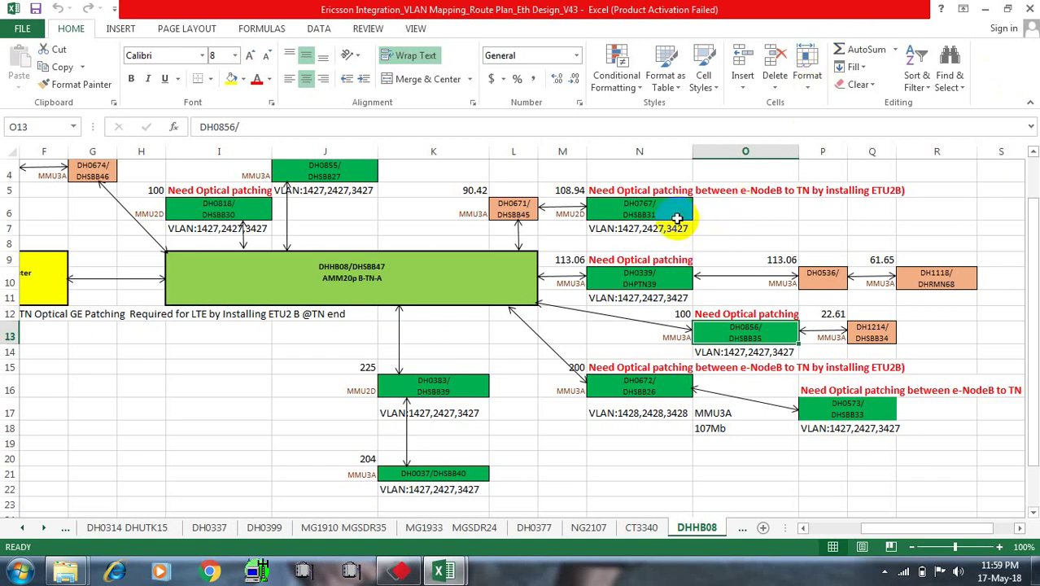
Step: Close the Ericsson route plan workbook, the LTE FE workbook and the Downloads folder window
click(1031, 10)
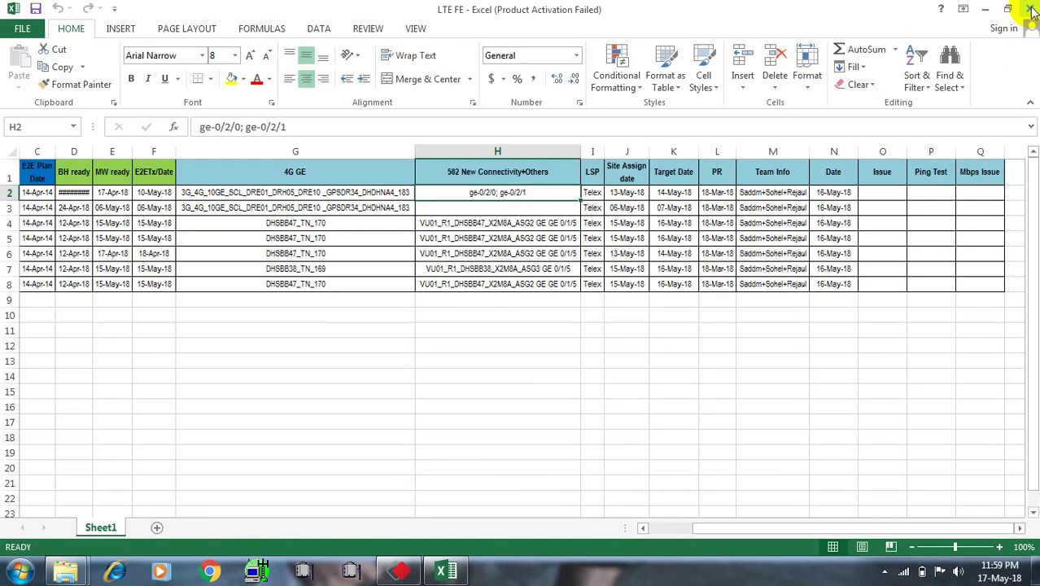
click(1030, 11)
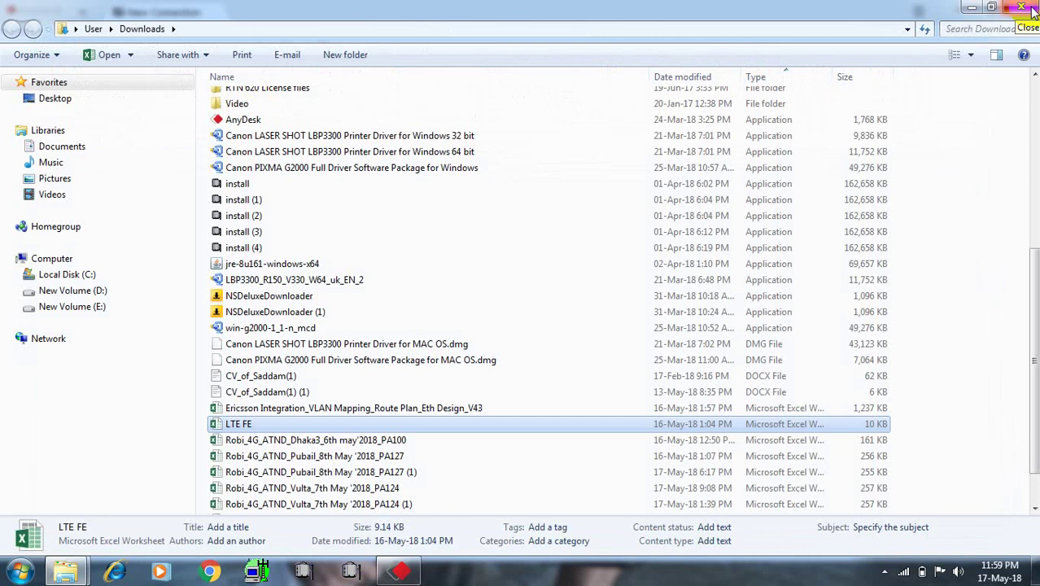
click(1031, 10)
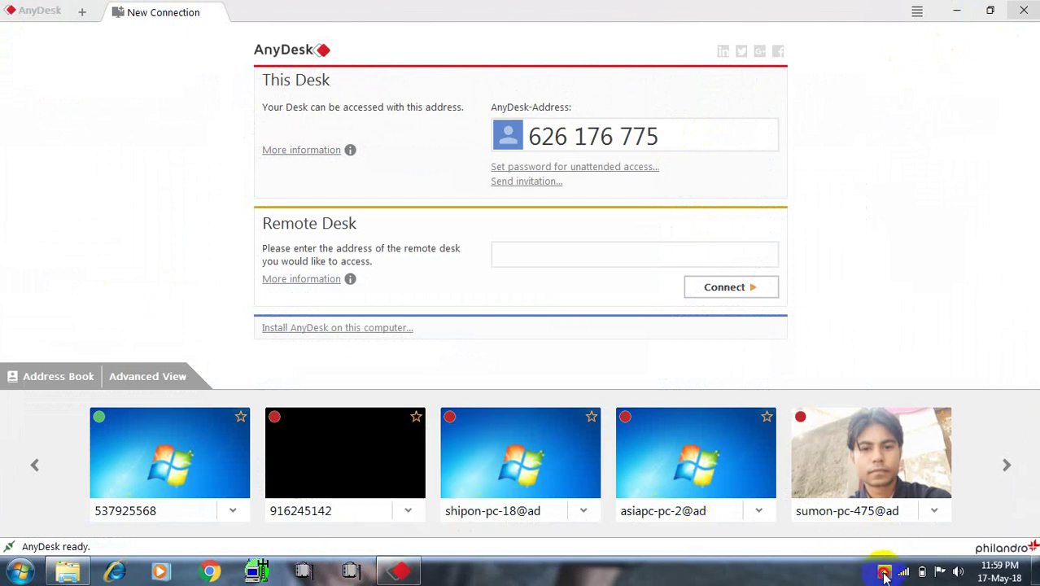
click(885, 570)
click(883, 493)
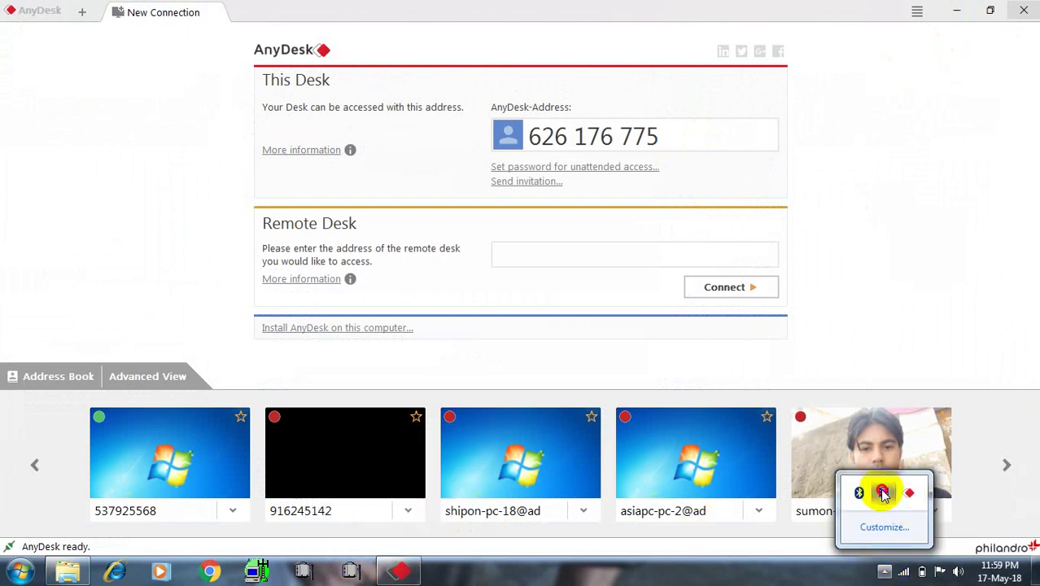